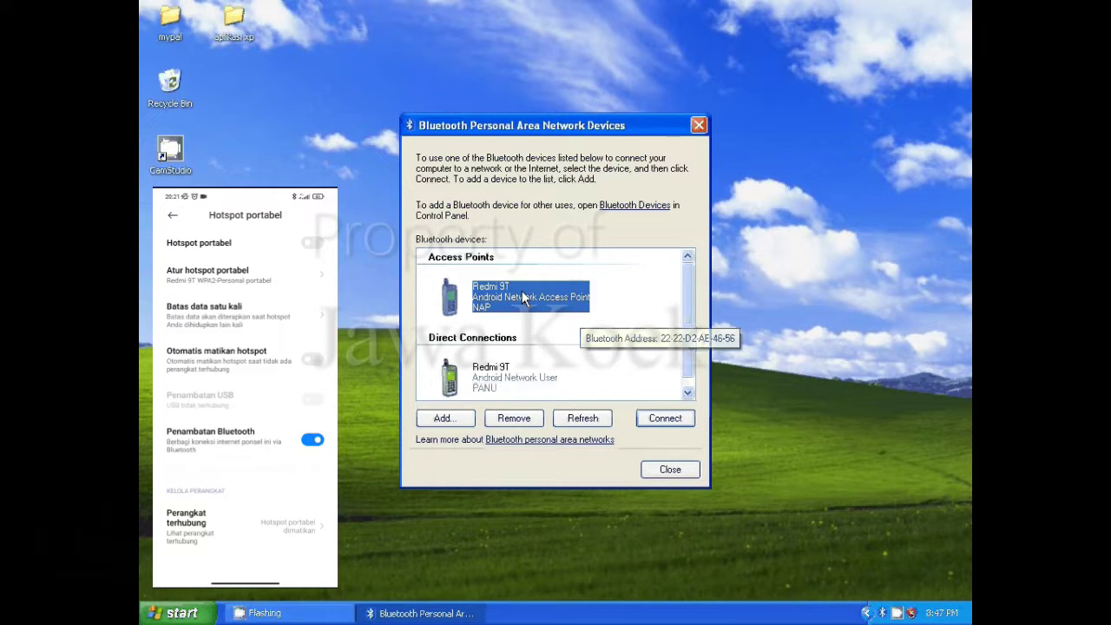
- Connect the computer to the Redmi 9T Android Network Access Point over Bluetooth
{"action": "left_click", "coordinate": [654, 428]}
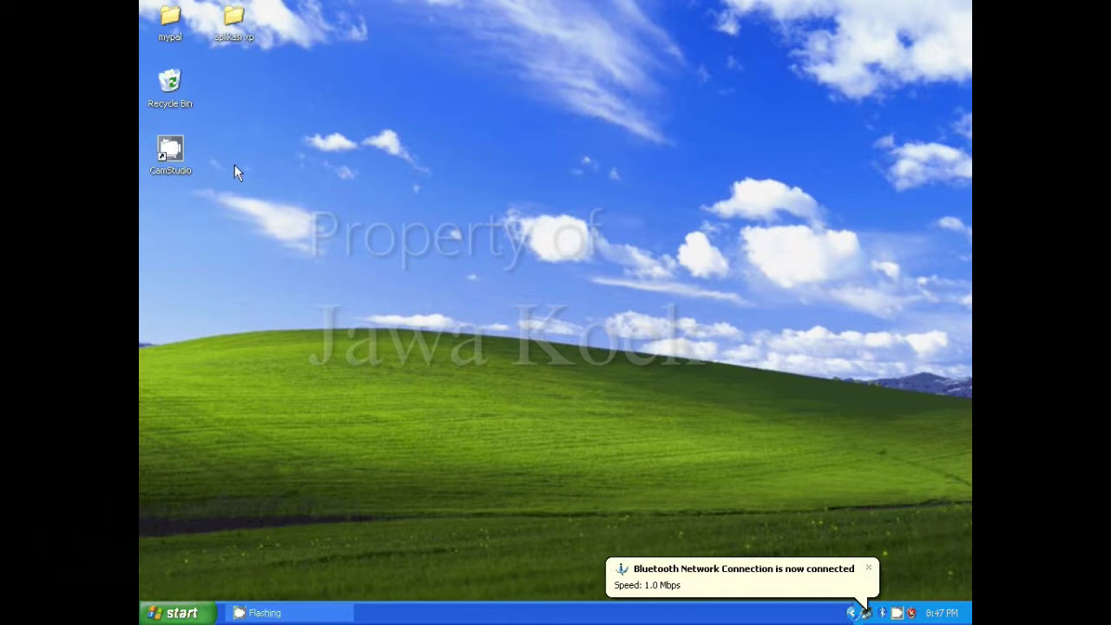
- Launch the Mypal browser from the mypal desktop folder, minimize it and close the folder window
{"action": "double_click", "coordinate": [162, 24]}
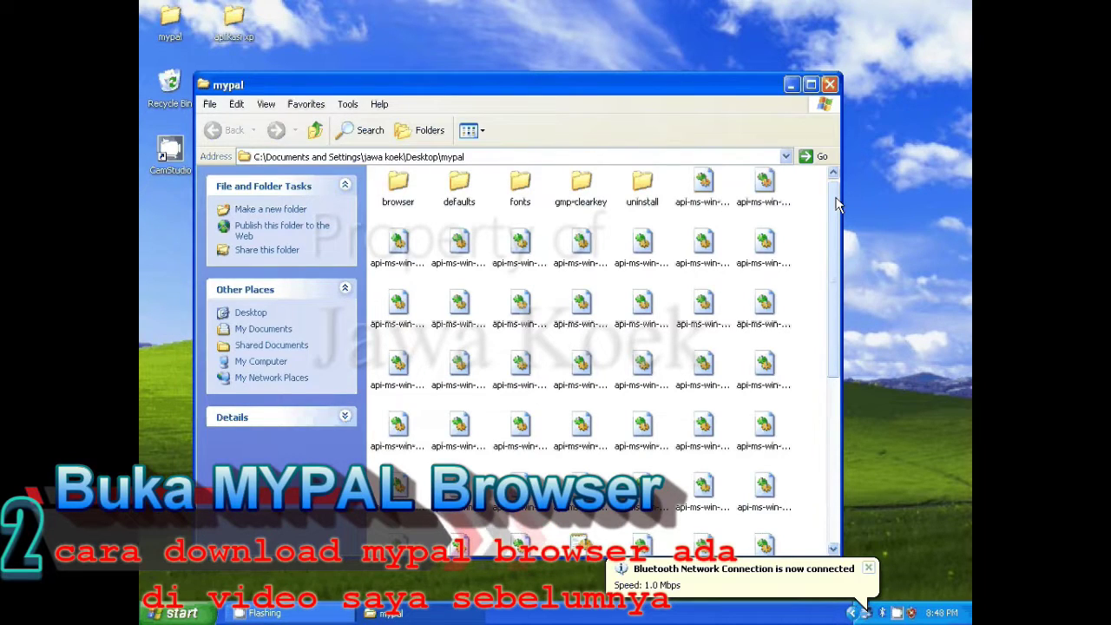
{"action": "left_click_drag", "start_coordinate": [836, 203], "coordinate": [826, 432]}
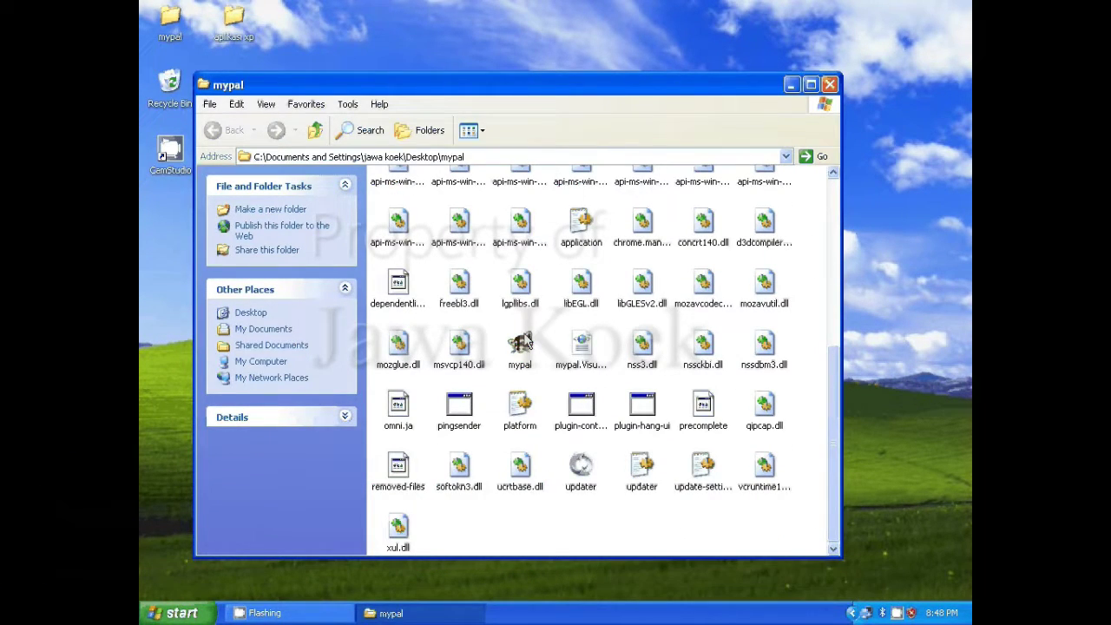
{"action": "mouse_move", "coordinate": [522, 347]}
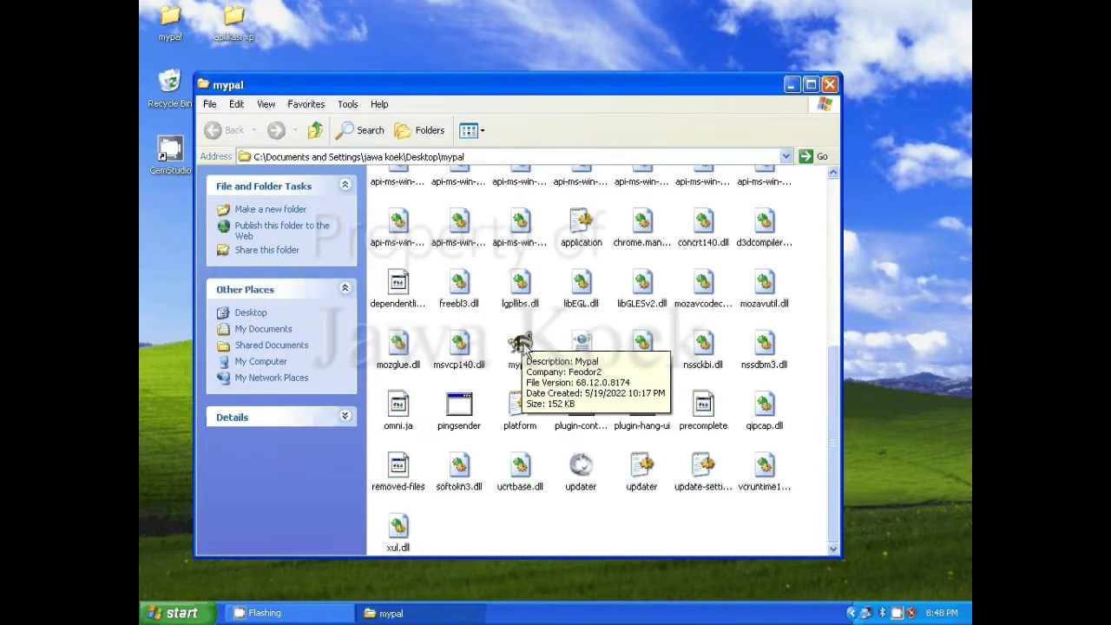
{"action": "left_click", "coordinate": [522, 347]}
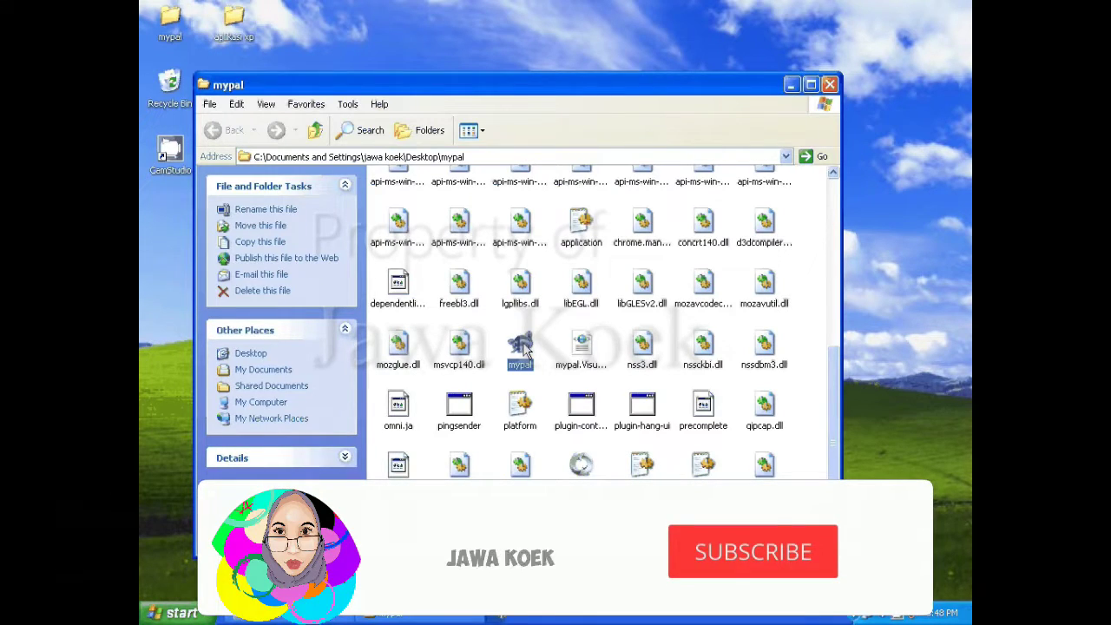
{"action": "double_click", "coordinate": [522, 347]}
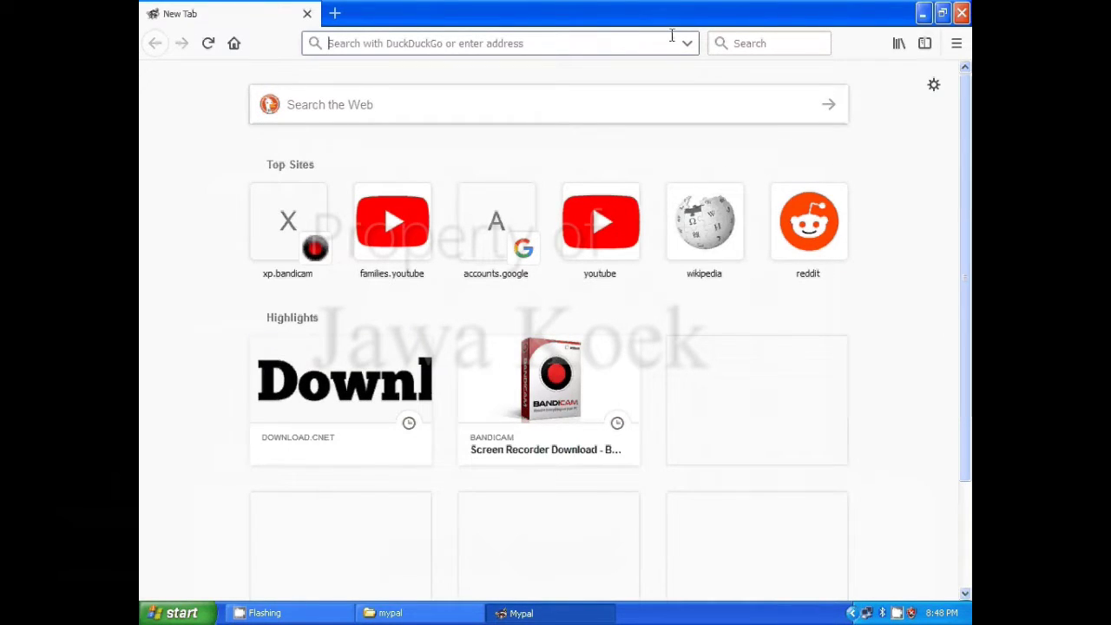
{"action": "left_click", "coordinate": [922, 14]}
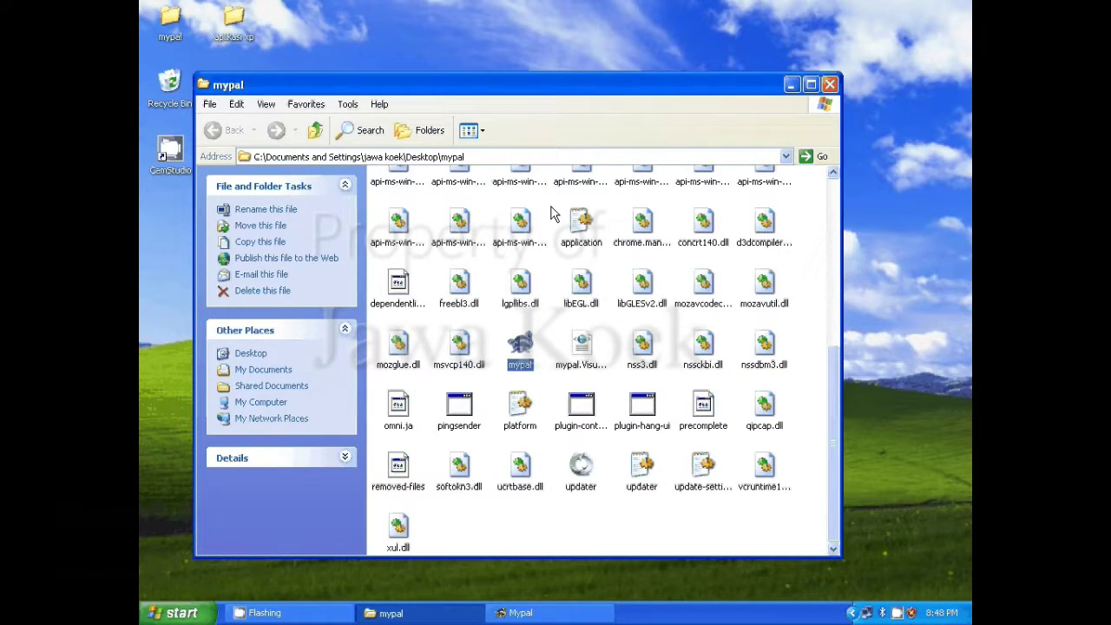
{"action": "left_click", "coordinate": [829, 85]}
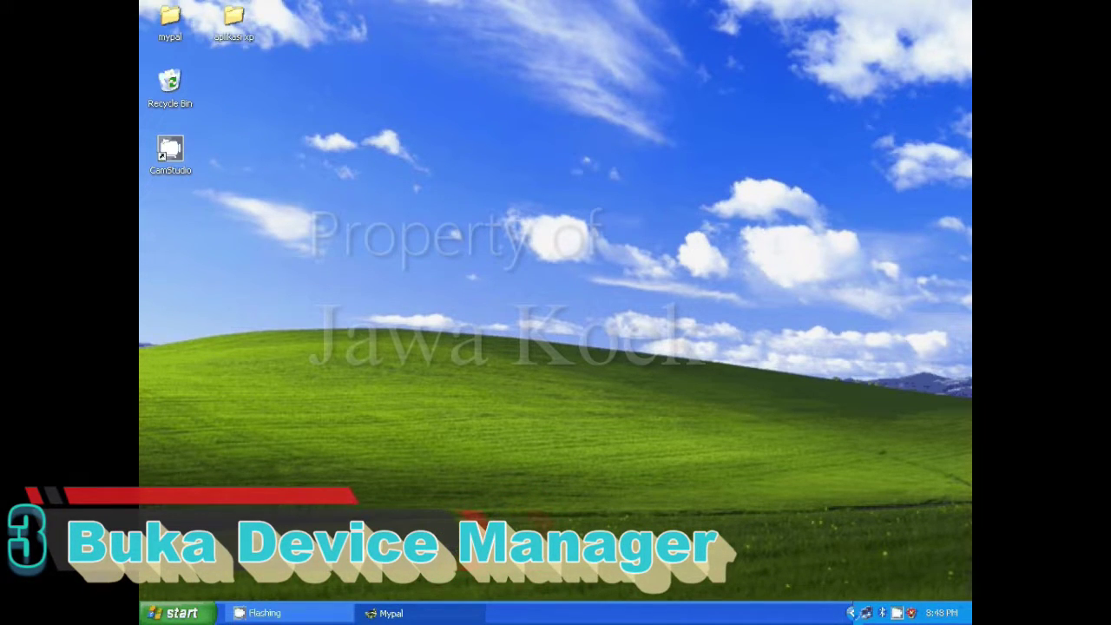
- Open Device Manager and show the properties of the Video Controller (VGA Compatible) under Other devices
{"action": "key", "text": "super+r"}
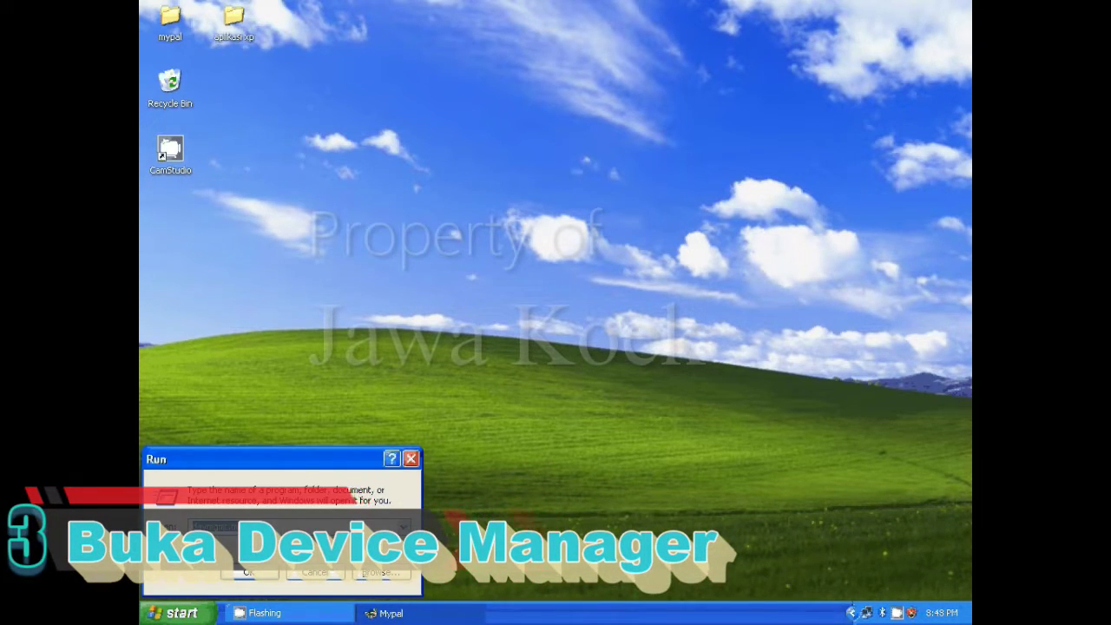
{"action": "left_click", "coordinate": [250, 572]}
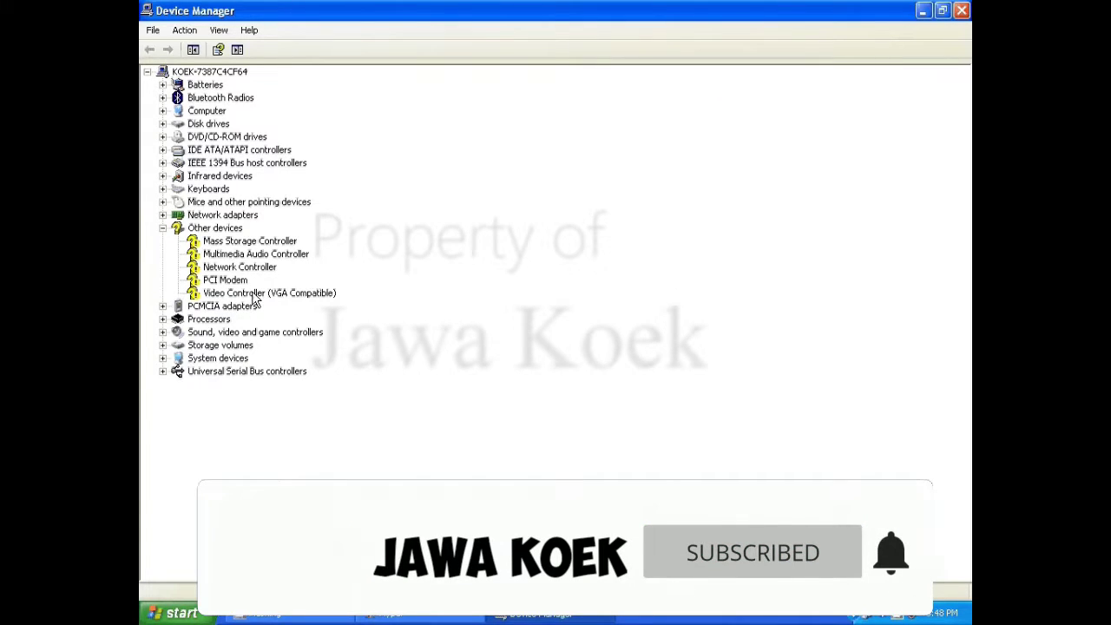
{"action": "left_click", "coordinate": [254, 295]}
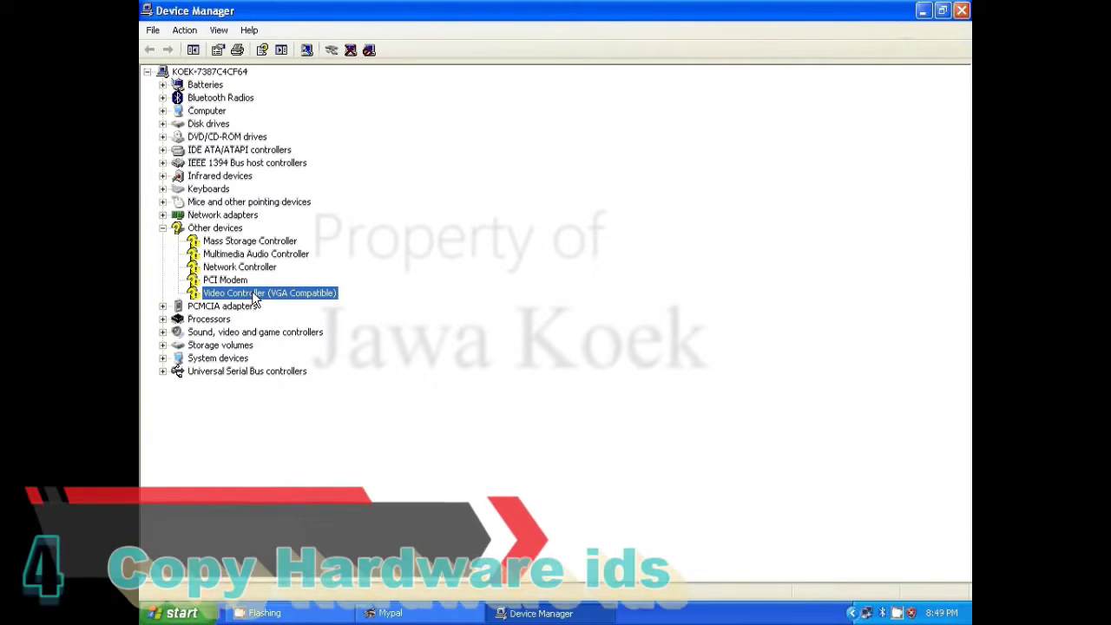
{"action": "right_click", "coordinate": [256, 295]}
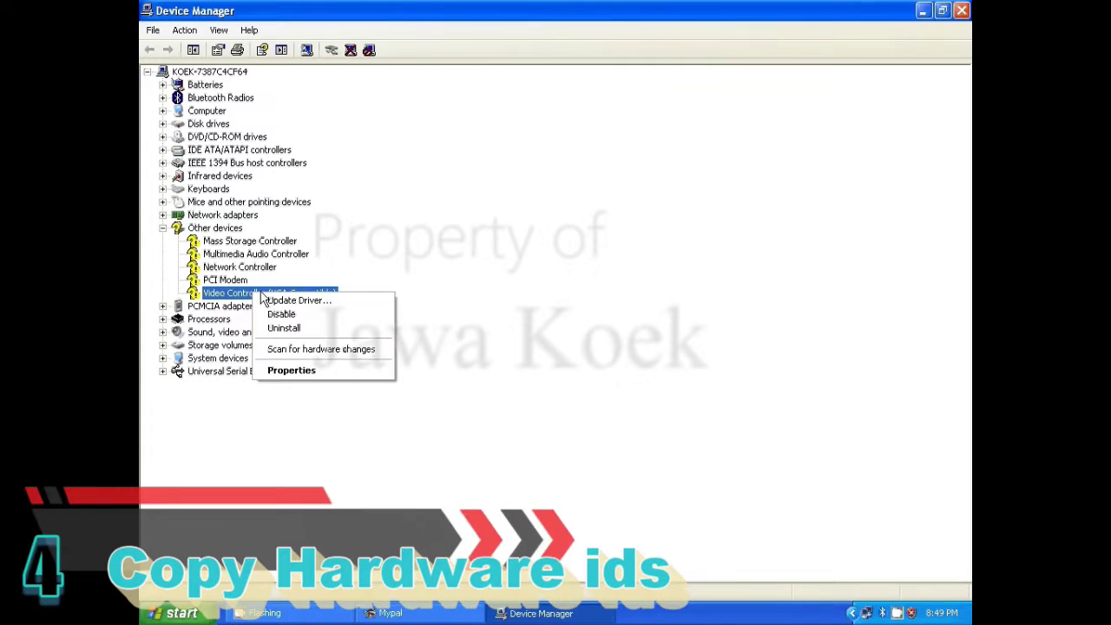
{"action": "left_click", "coordinate": [320, 369]}
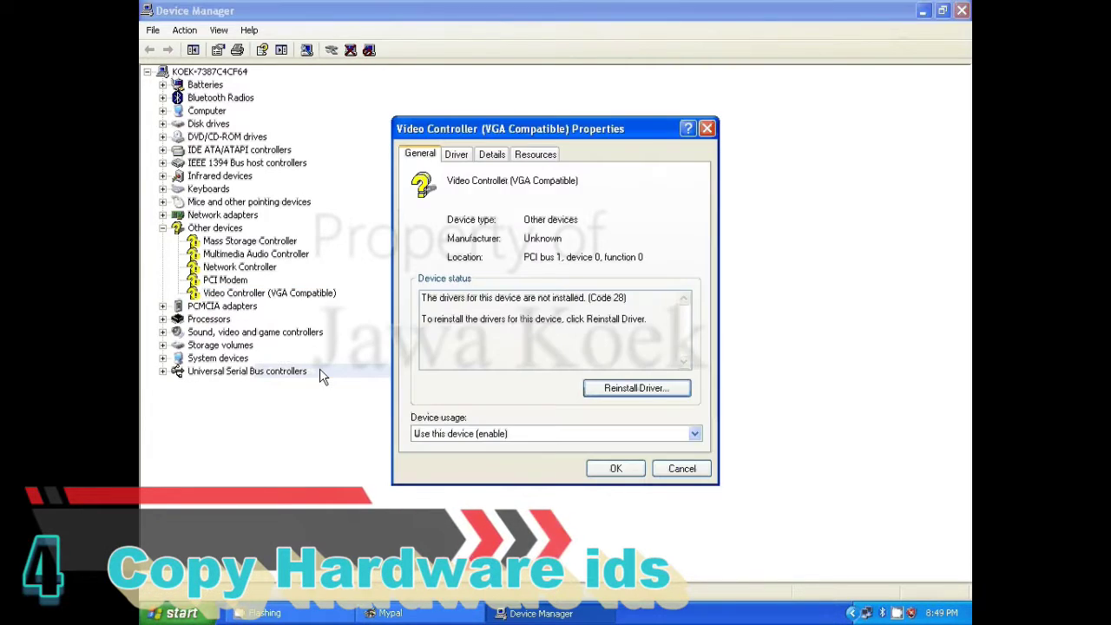
- Copy the video controller's hardware ID PCI\VEN_1002&DEV_5653&CC_0300 from its Hardware Ids, then close the properties and minimize Device Manager
{"action": "left_click", "coordinate": [483, 161]}
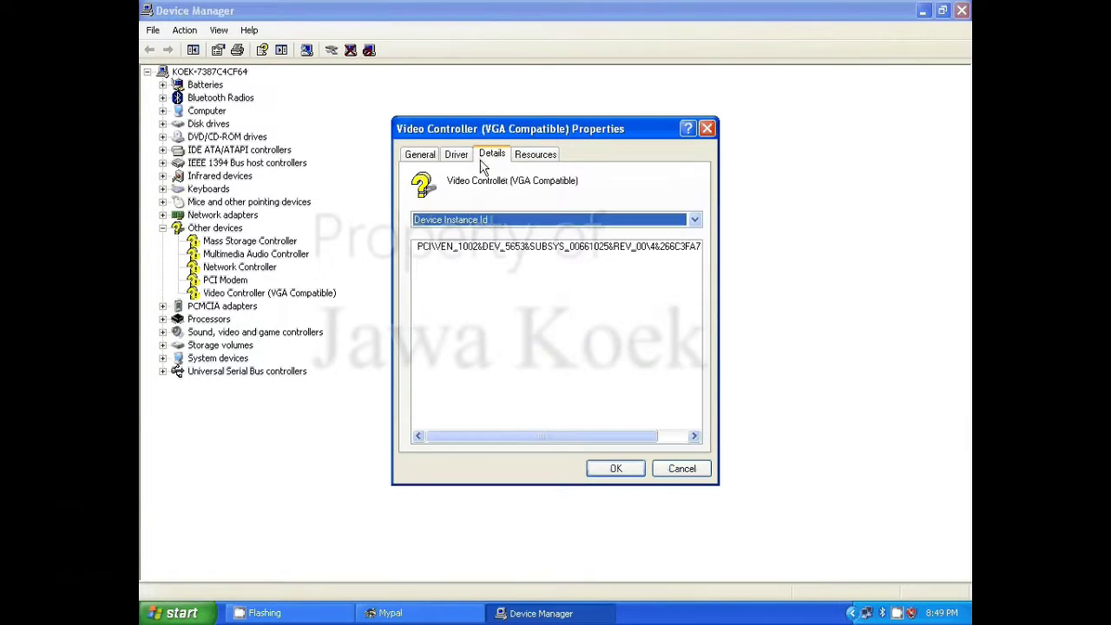
{"action": "left_click", "coordinate": [695, 224]}
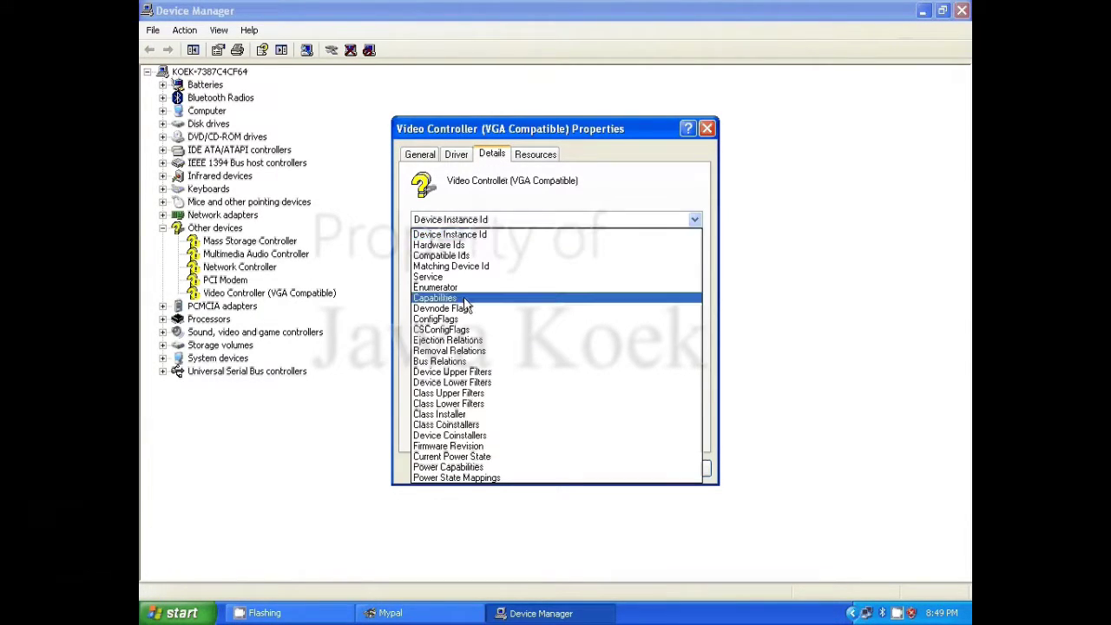
{"action": "left_click", "coordinate": [469, 245]}
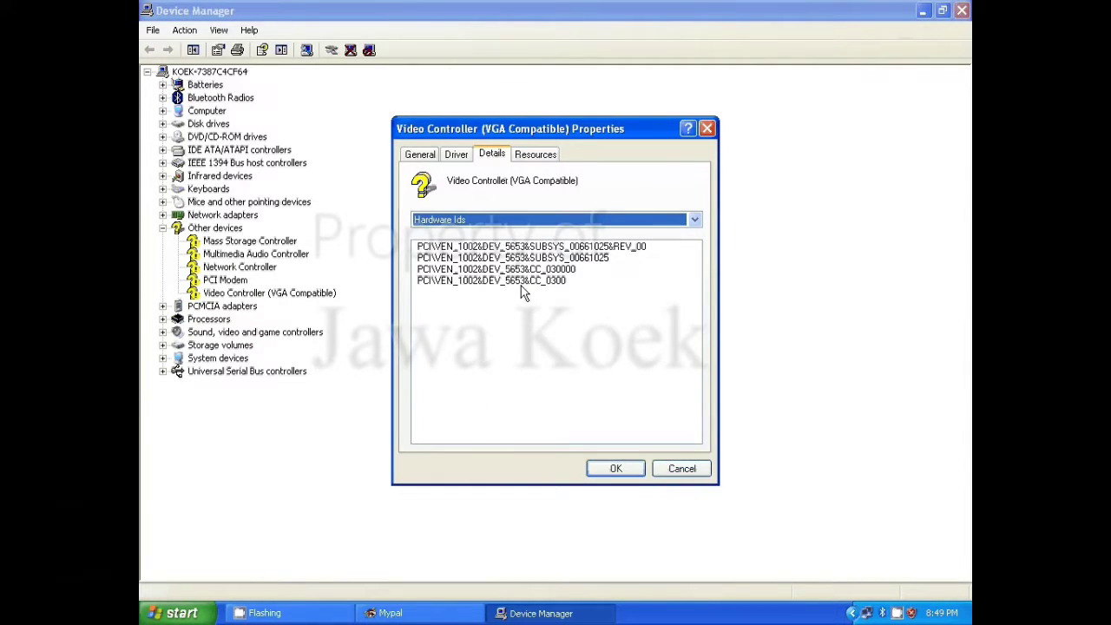
{"action": "left_click", "coordinate": [520, 281]}
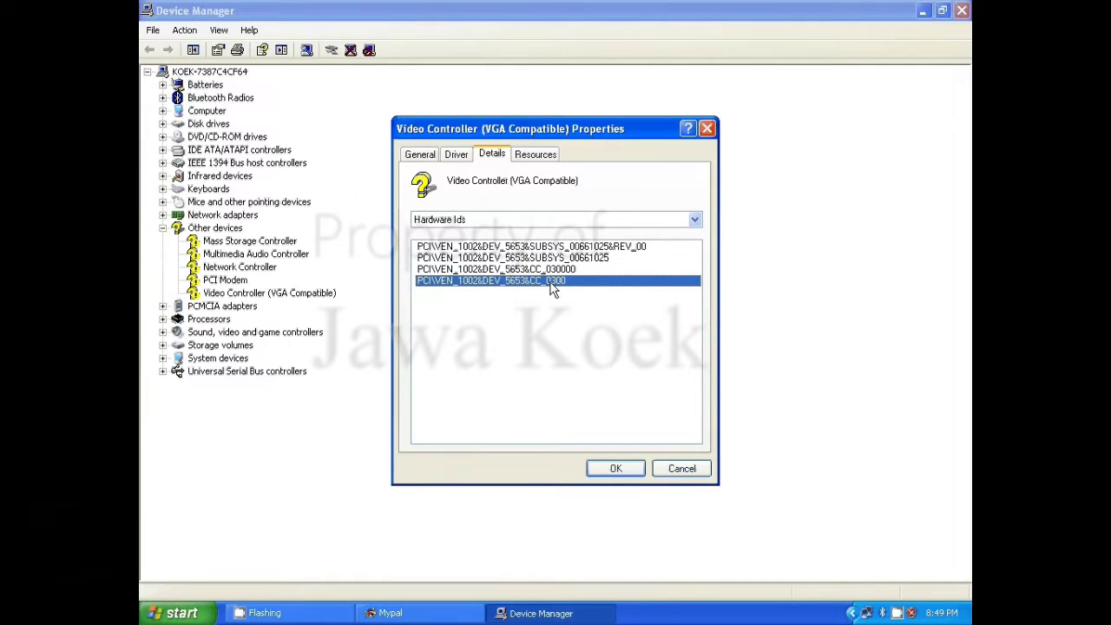
{"action": "left_click", "coordinate": [615, 470]}
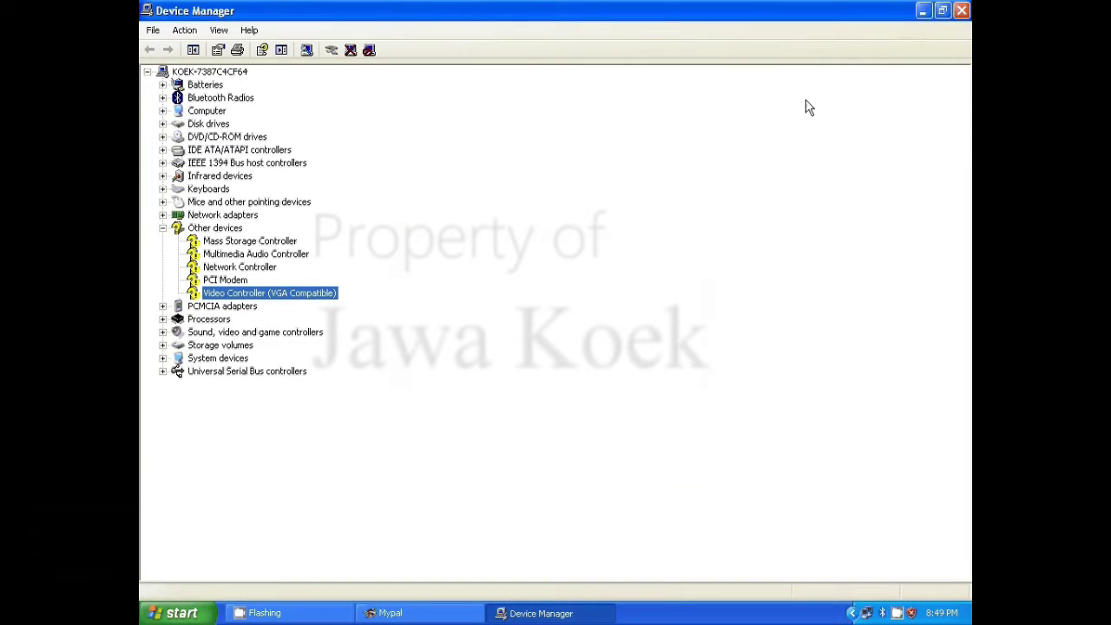
{"action": "left_click", "coordinate": [922, 12]}
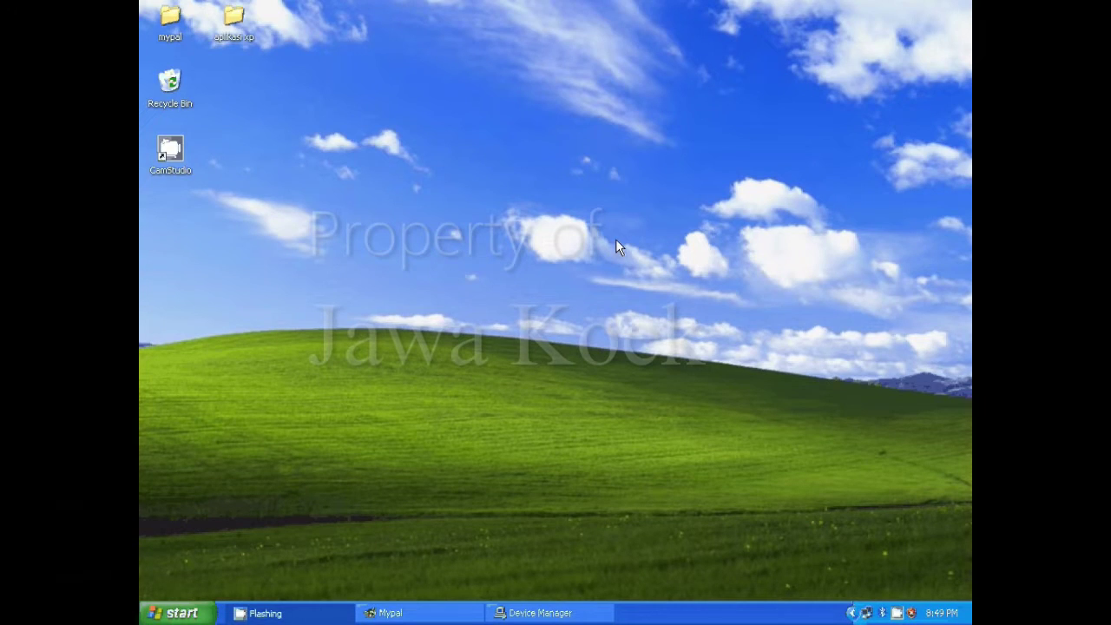
{"action": "left_click", "coordinate": [412, 613]}
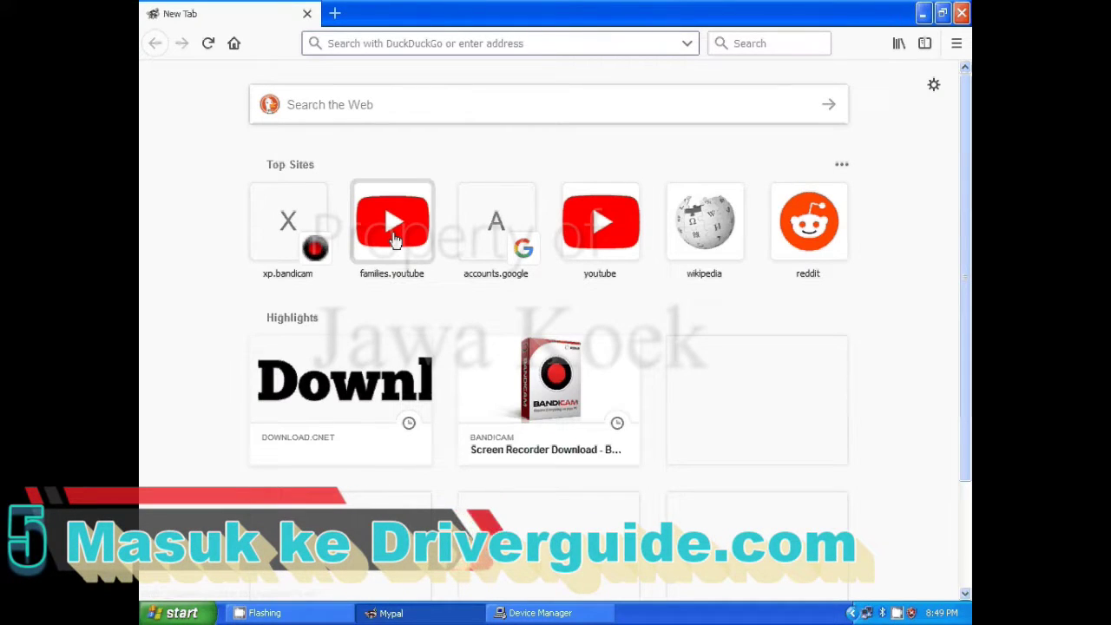
{"action": "type", "text": "D"}
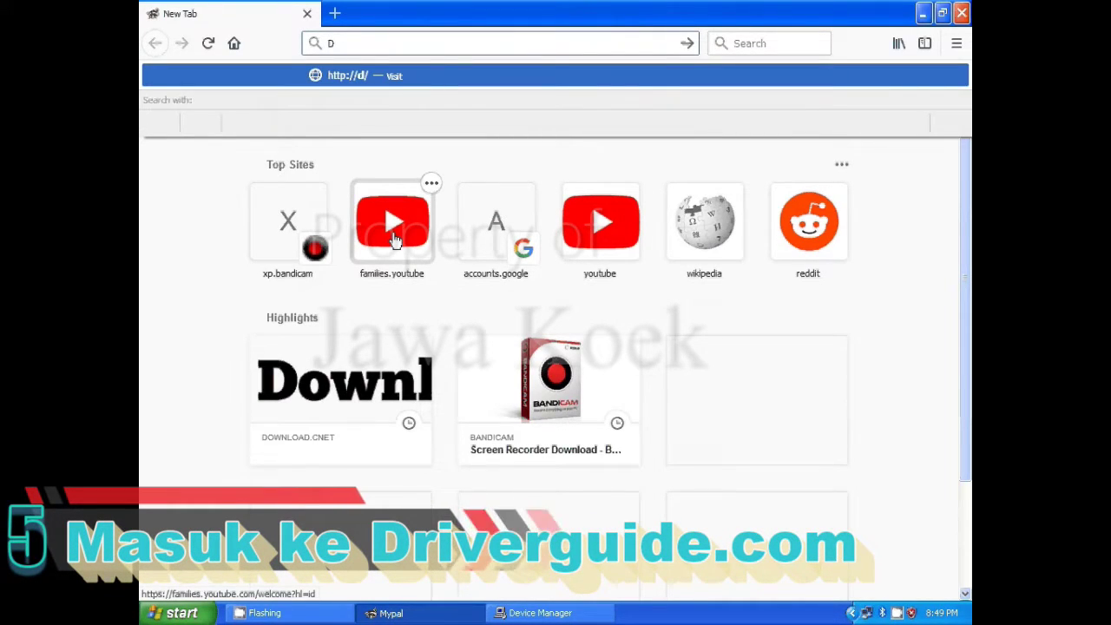
{"action": "type", "text": "RIVERGU"}
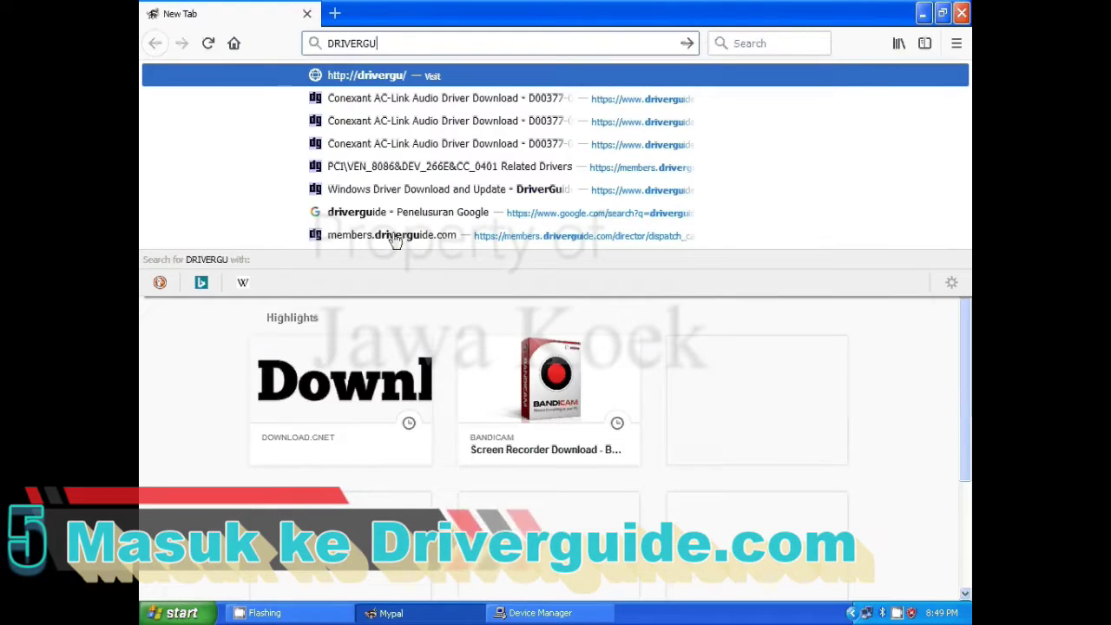
{"action": "type", "text": "IDE"}
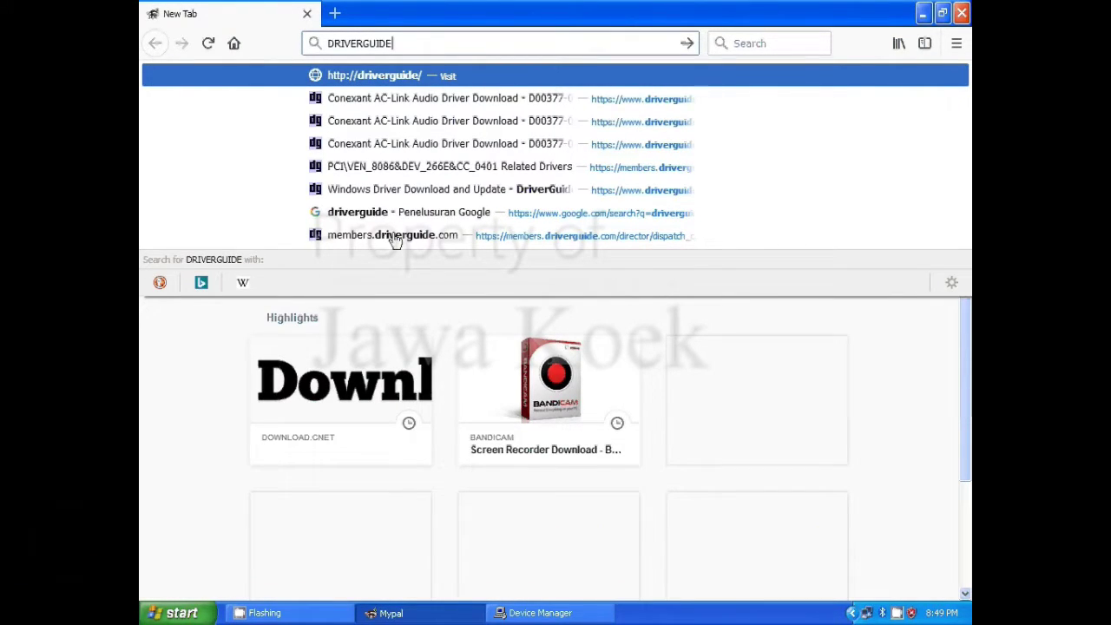
{"action": "key", "text": "Return"}
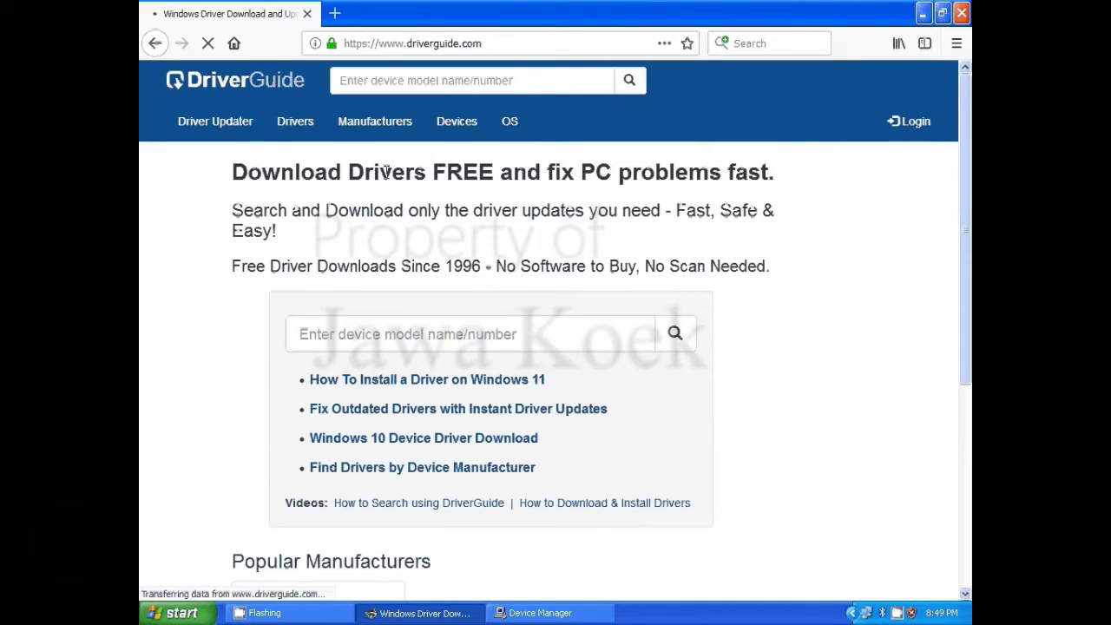
- Search DriverGuide for PCI\VEN_1002&DEV_5653&CC_0300 and open the Acer Aspire 1690 driver from the results
{"action": "left_click", "coordinate": [433, 80]}
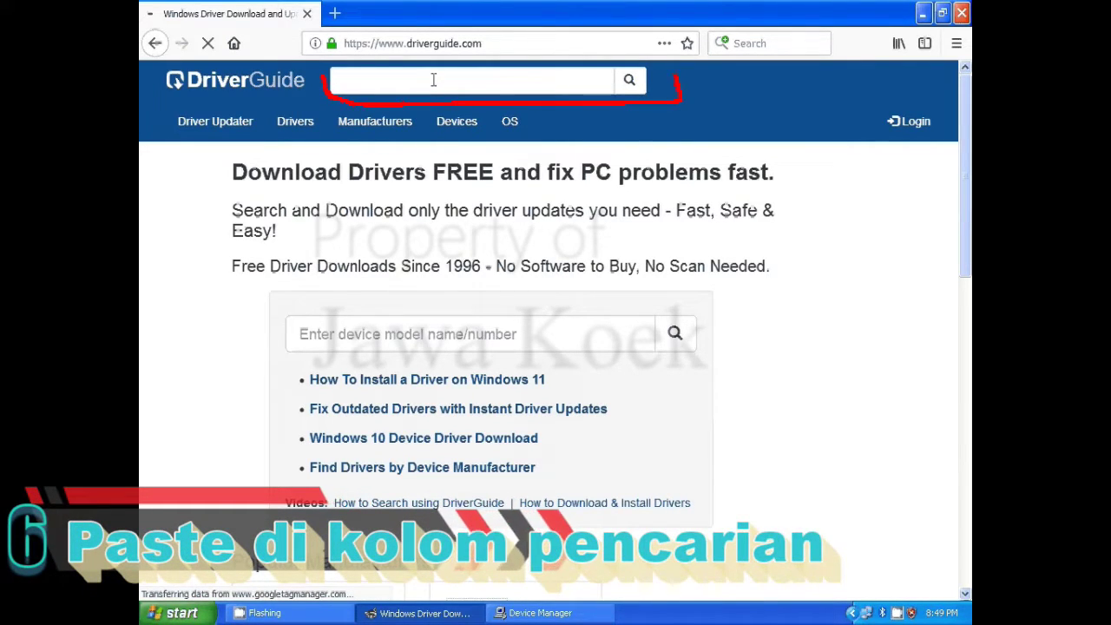
{"action": "type", "text": "PCI\\VEN_1002&DEV_5653&CC_0300"}
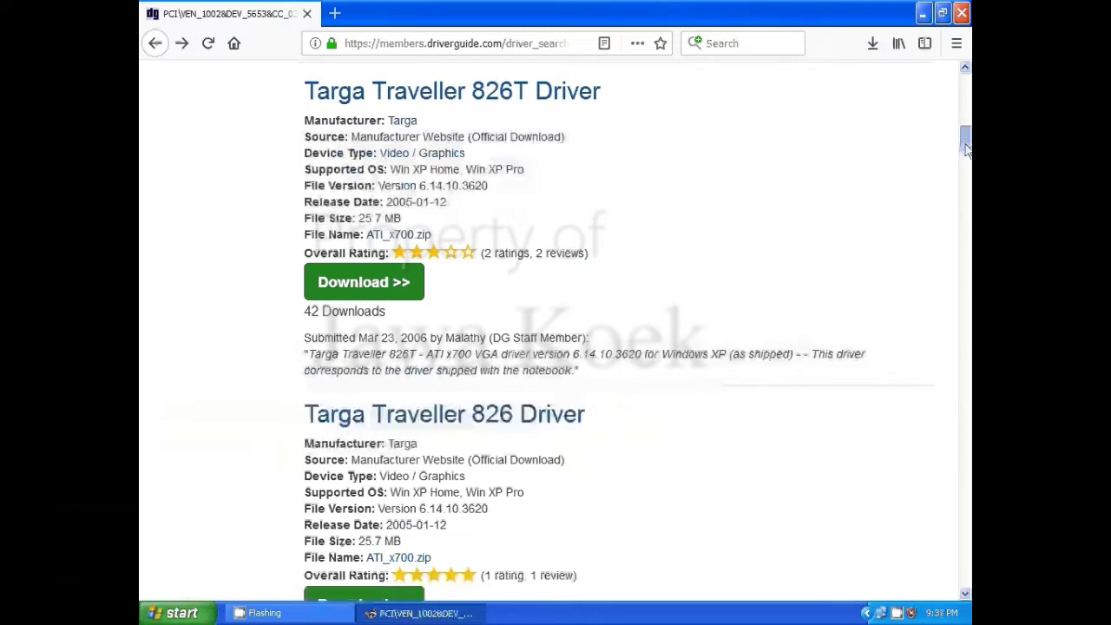
{"action": "left_click_drag", "start_coordinate": [966, 149], "coordinate": [965, 166]}
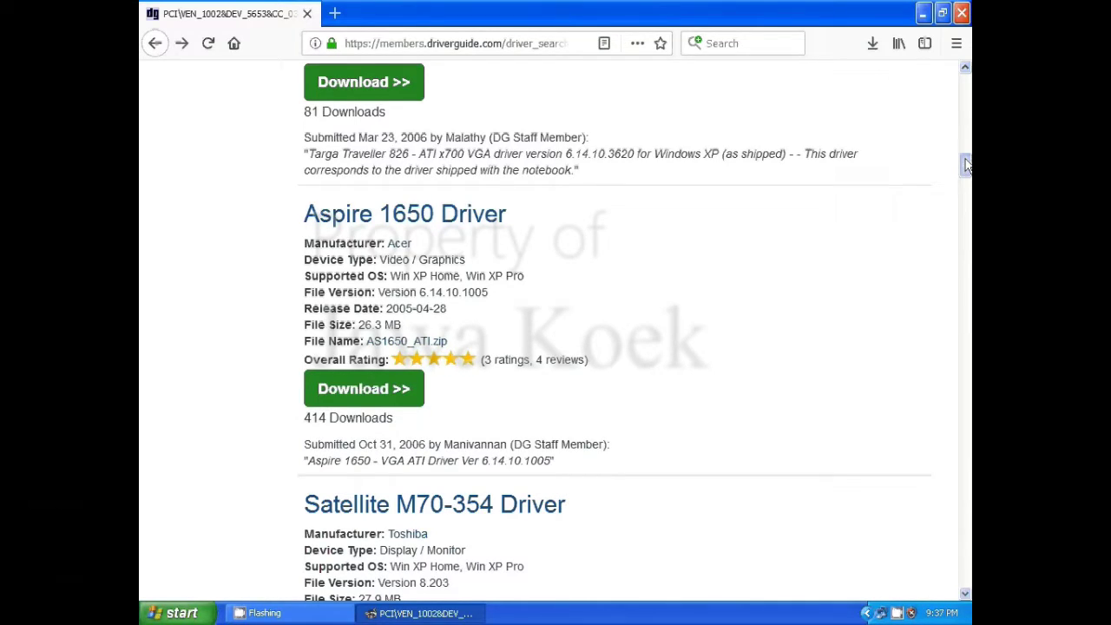
{"action": "left_click_drag", "start_coordinate": [965, 177], "coordinate": [965, 201]}
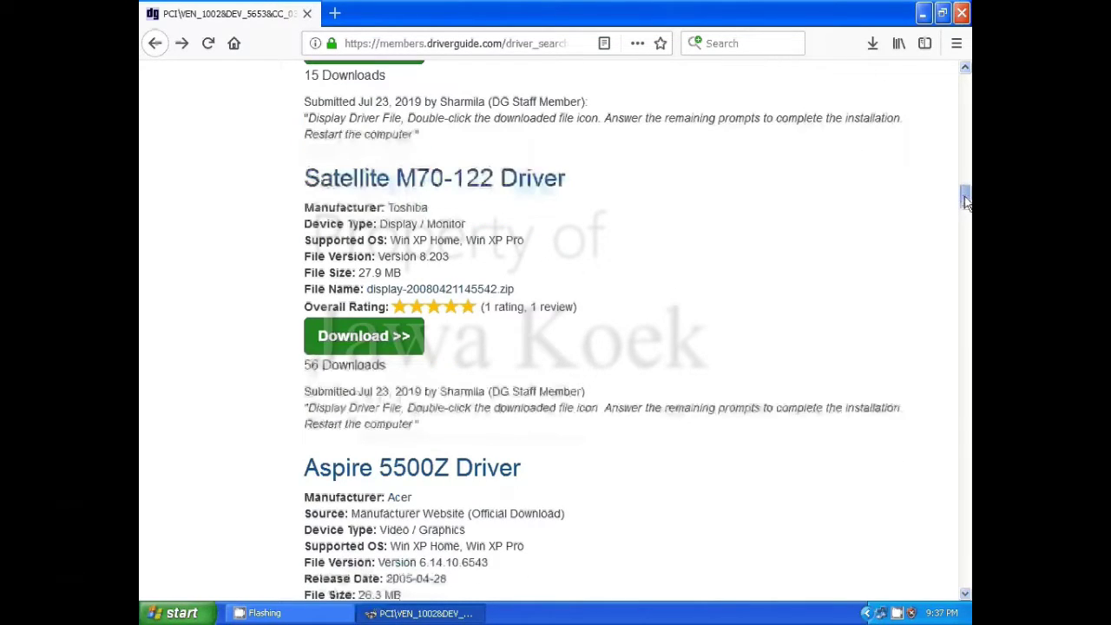
{"action": "scroll", "coordinate": [731, 273], "scroll_direction": "down", "scroll_amount": 10}
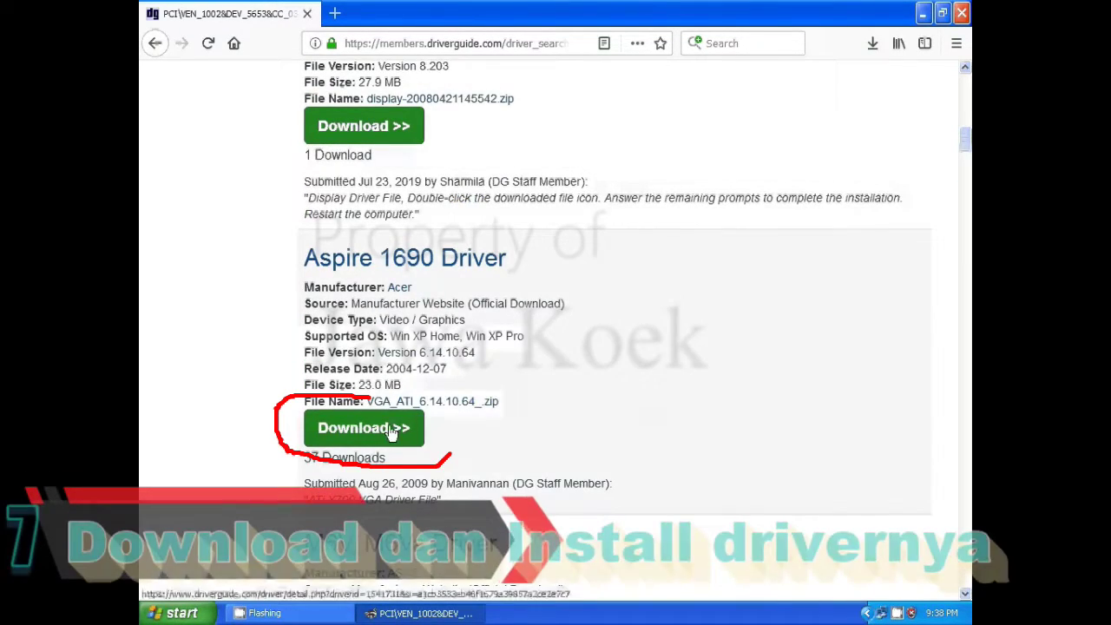
{"action": "left_click", "coordinate": [391, 429]}
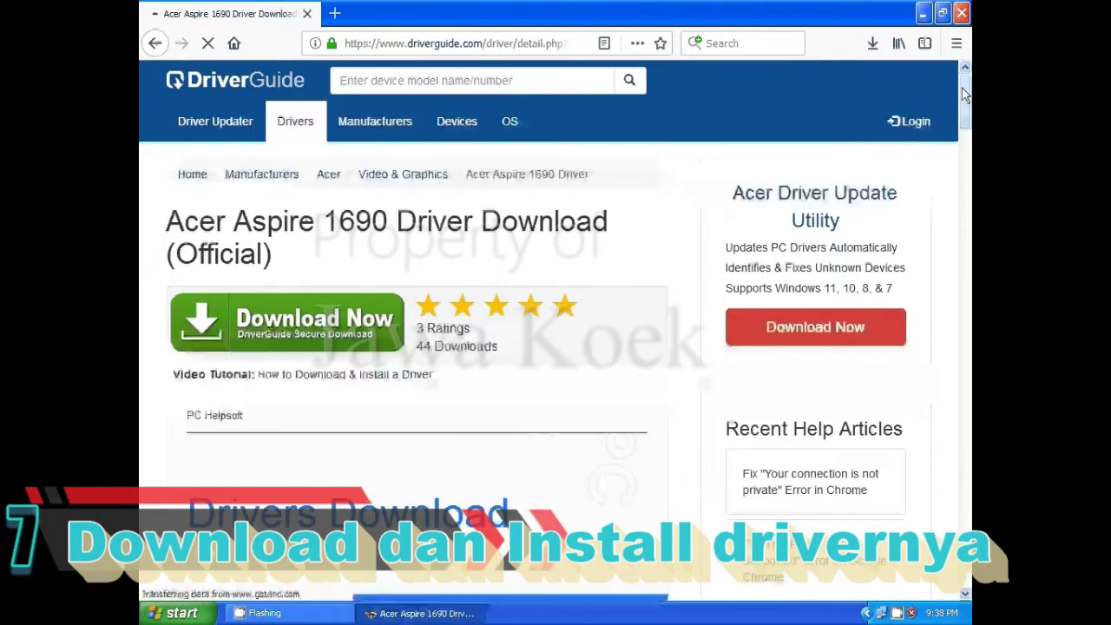
- Review the supported models of the Acer Aspire 1690 driver and proceed to its DriverGuide secure download
{"action": "left_click_drag", "start_coordinate": [965, 102], "coordinate": [966, 122]}
{"action": "scroll", "coordinate": [966, 121], "scroll_direction": "down", "scroll_amount": 5}
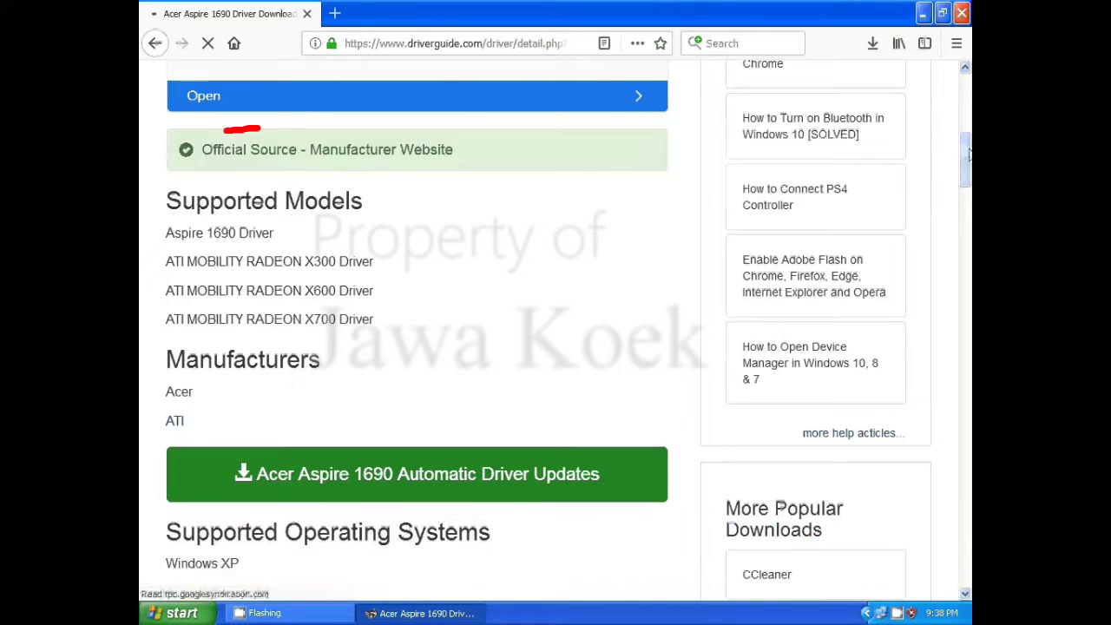
{"action": "scroll", "coordinate": [965, 130], "scroll_direction": "up", "scroll_amount": 2}
{"action": "scroll", "coordinate": [966, 130], "scroll_direction": "up", "scroll_amount": 3}
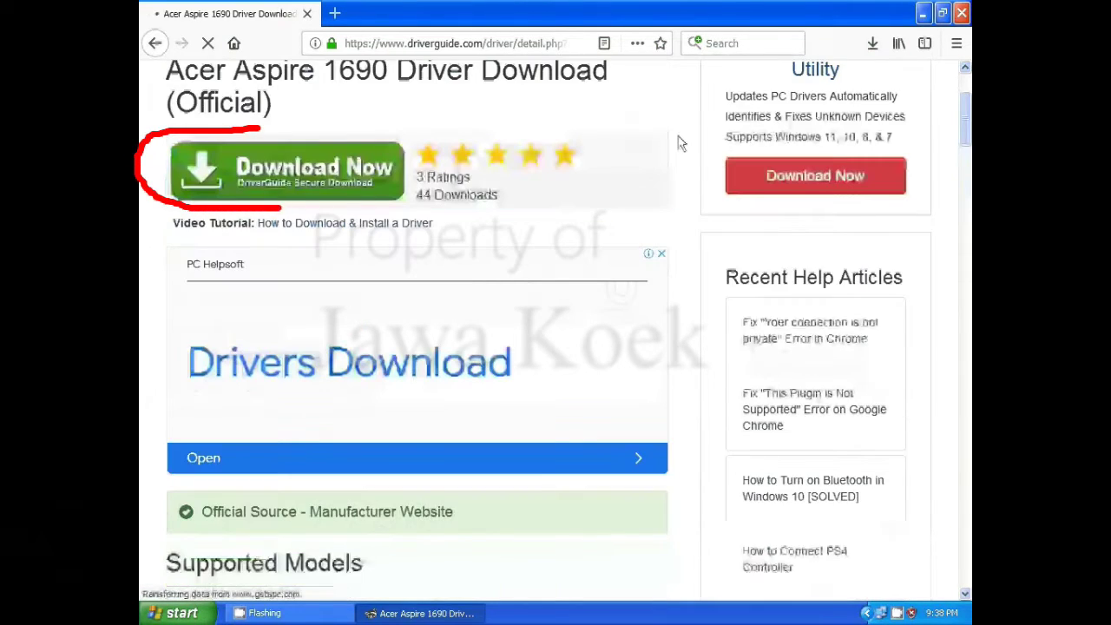
{"action": "left_click", "coordinate": [365, 181]}
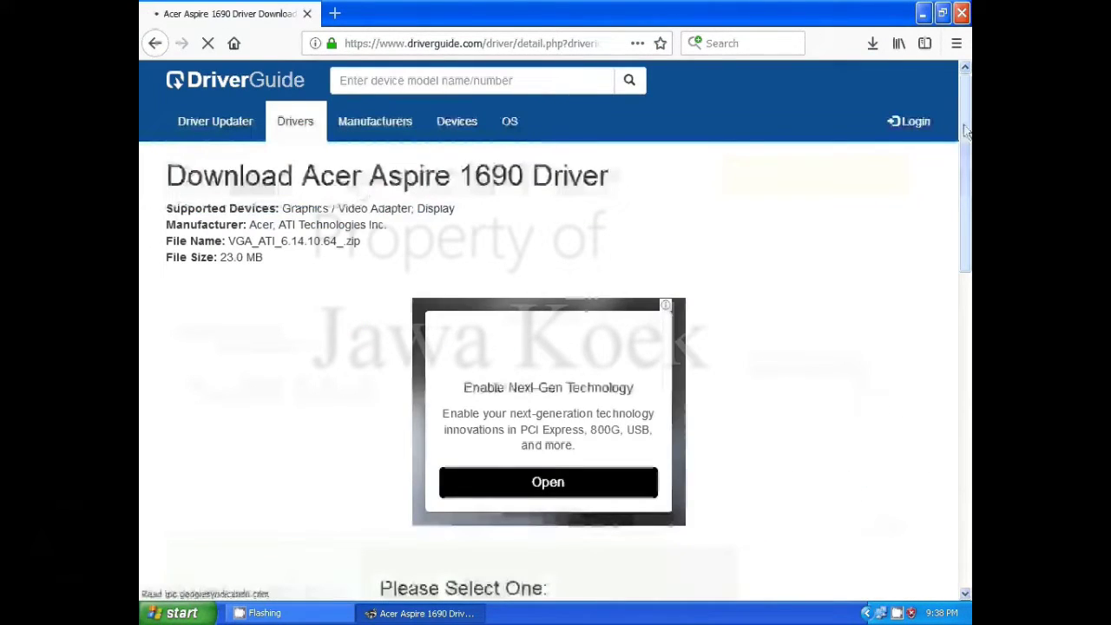
- Pass the reCAPTCHA by selecting the traffic light squares, and start the free driver-file-only download of VGA_ATI_6.14.10.64_.zip
{"action": "left_click_drag", "start_coordinate": [965, 130], "coordinate": [965, 318]}
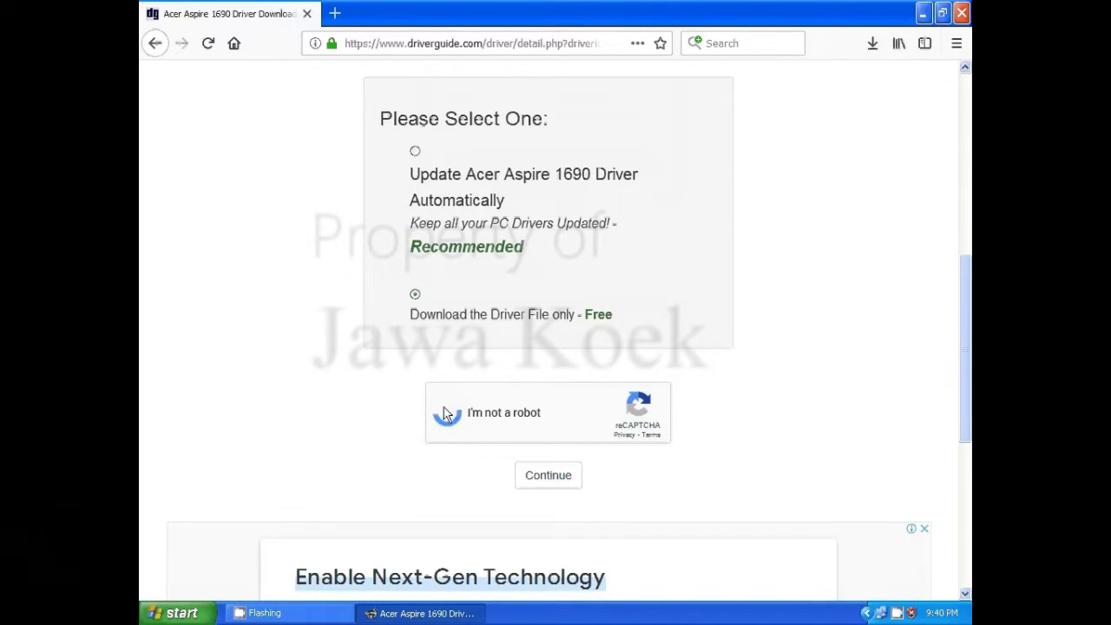
{"action": "left_click", "coordinate": [547, 482]}
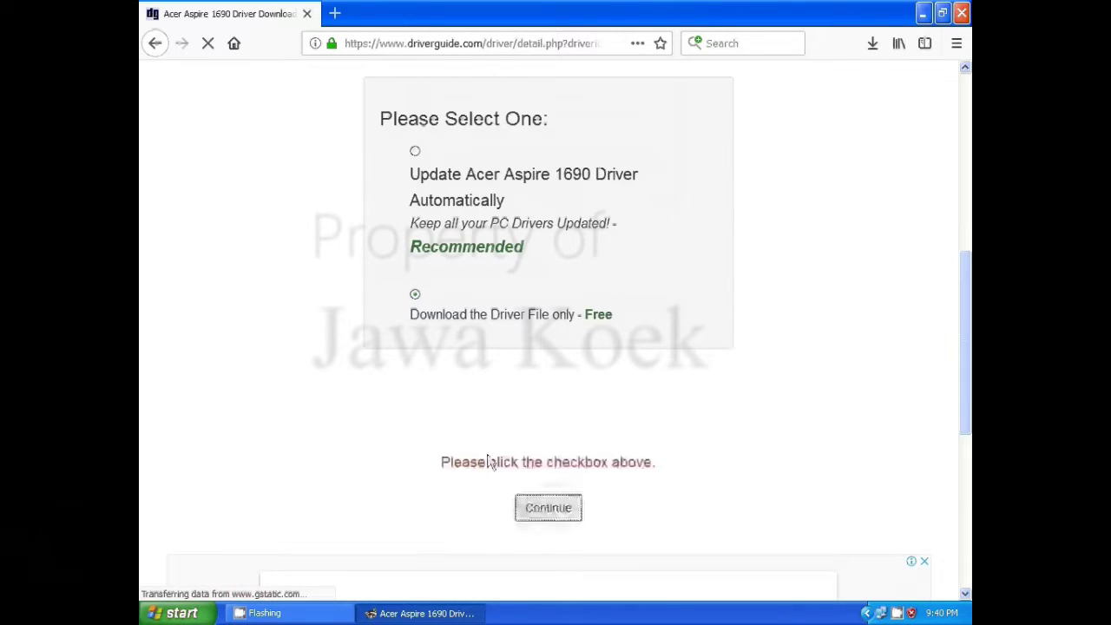
{"action": "left_click", "coordinate": [447, 411]}
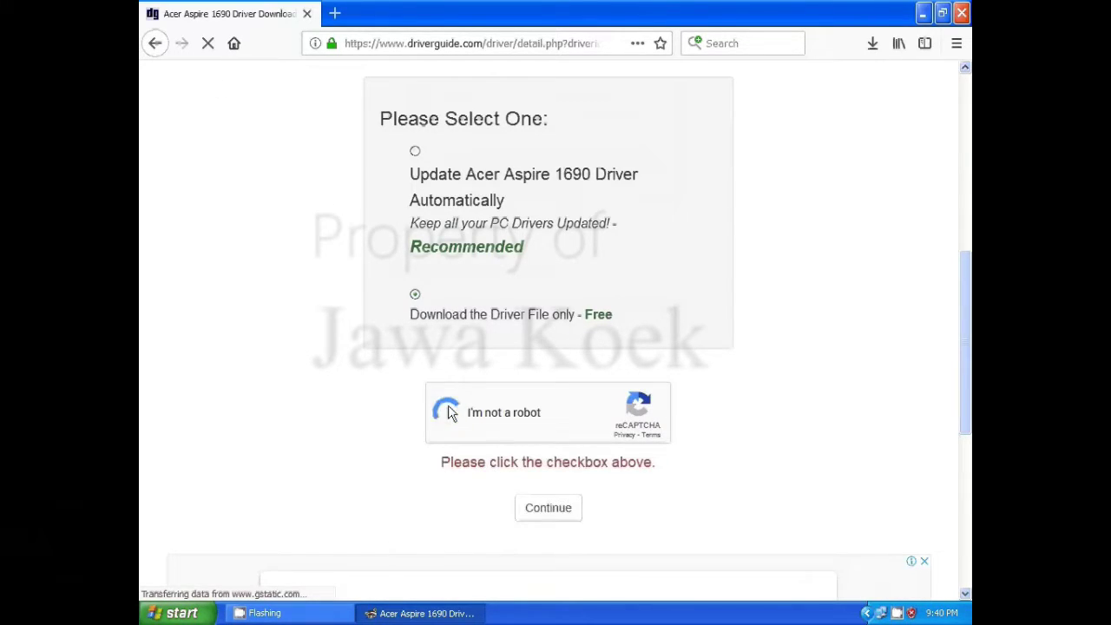
{"action": "left_click", "coordinate": [590, 277]}
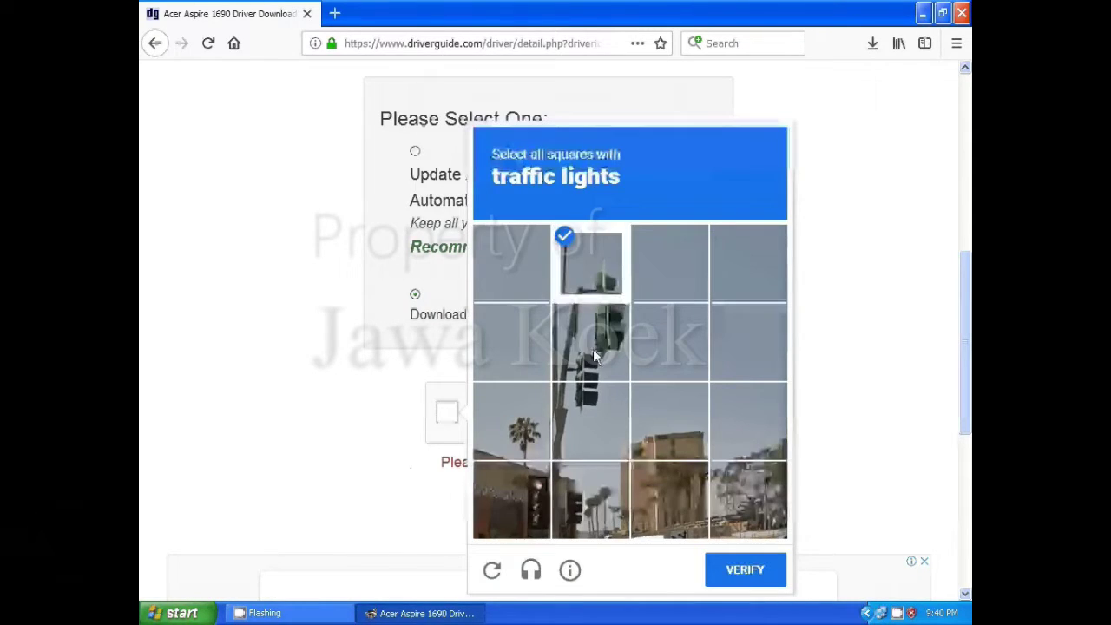
{"action": "left_click", "coordinate": [592, 351]}
{"action": "left_click", "coordinate": [590, 421]}
{"action": "left_click", "coordinate": [577, 499]}
{"action": "left_click", "coordinate": [512, 499]}
{"action": "left_click", "coordinate": [753, 570]}
{"action": "left_click", "coordinate": [559, 517]}
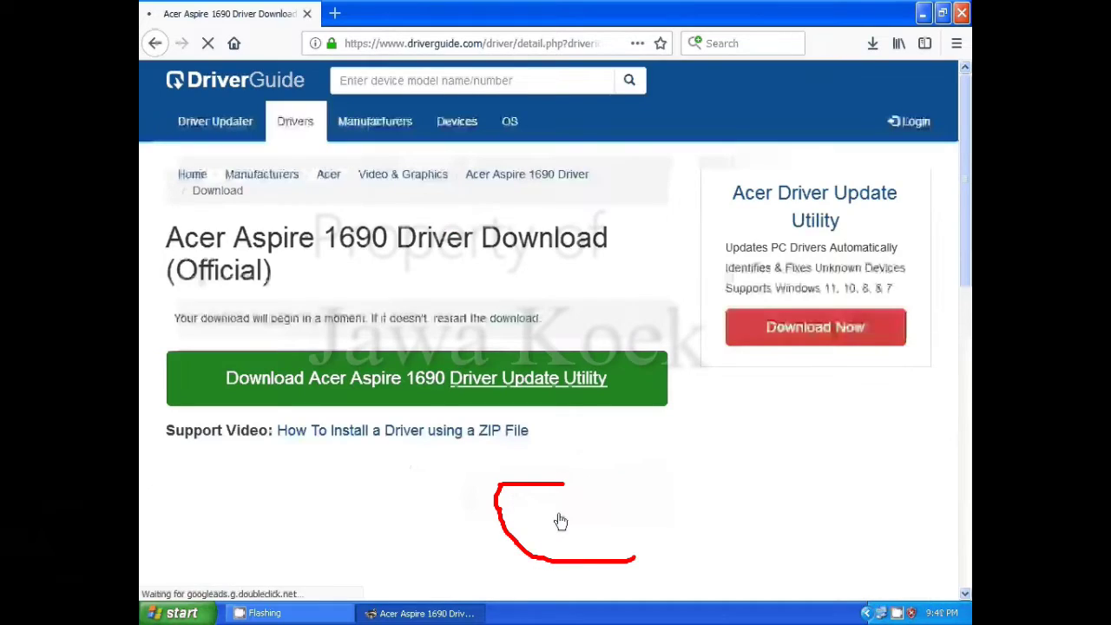
{"action": "left_click", "coordinate": [604, 388]}
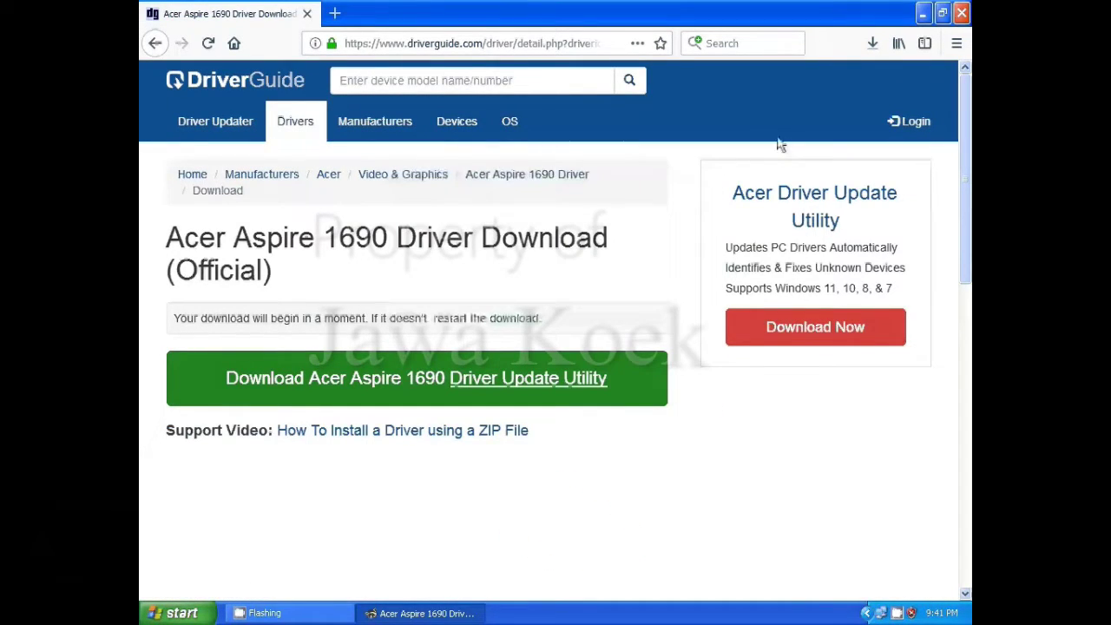
- Open the folder containing the downloaded VGA_ATI_6.14.10.64_.zip from the browser's download list
{"action": "right_click", "coordinate": [778, 132]}
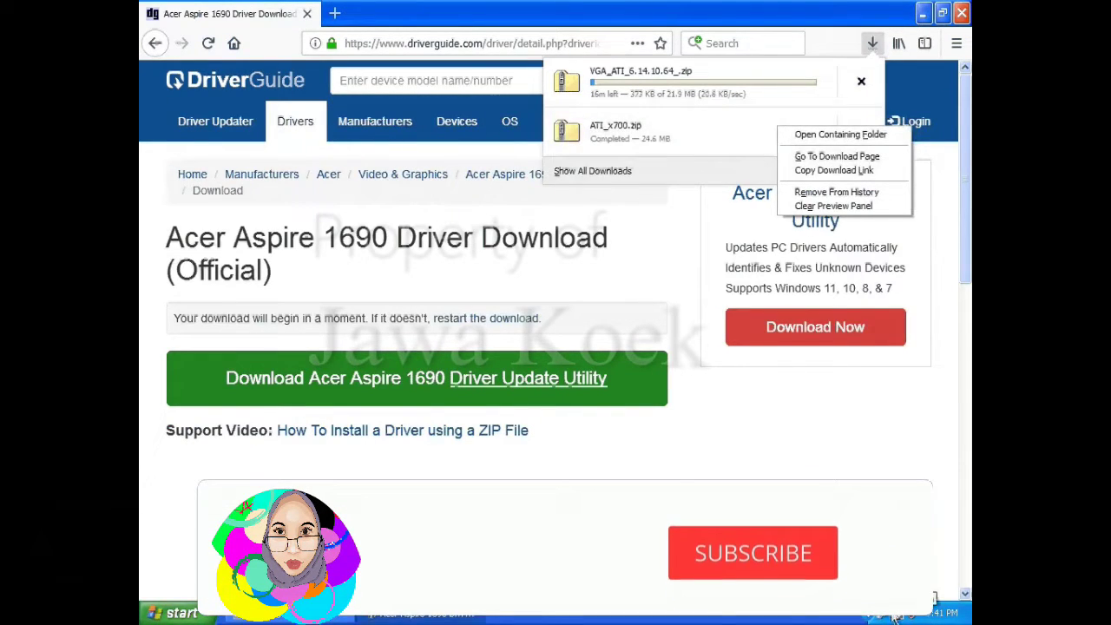
{"action": "left_click", "coordinate": [840, 134]}
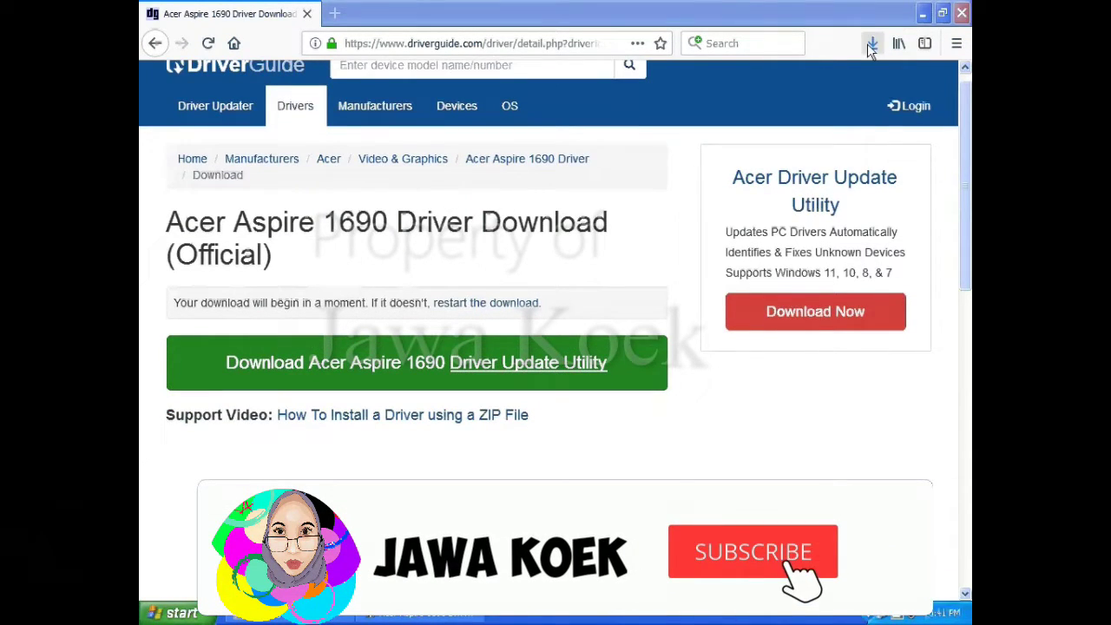
{"action": "left_click", "coordinate": [872, 42]}
{"action": "left_click", "coordinate": [858, 80]}
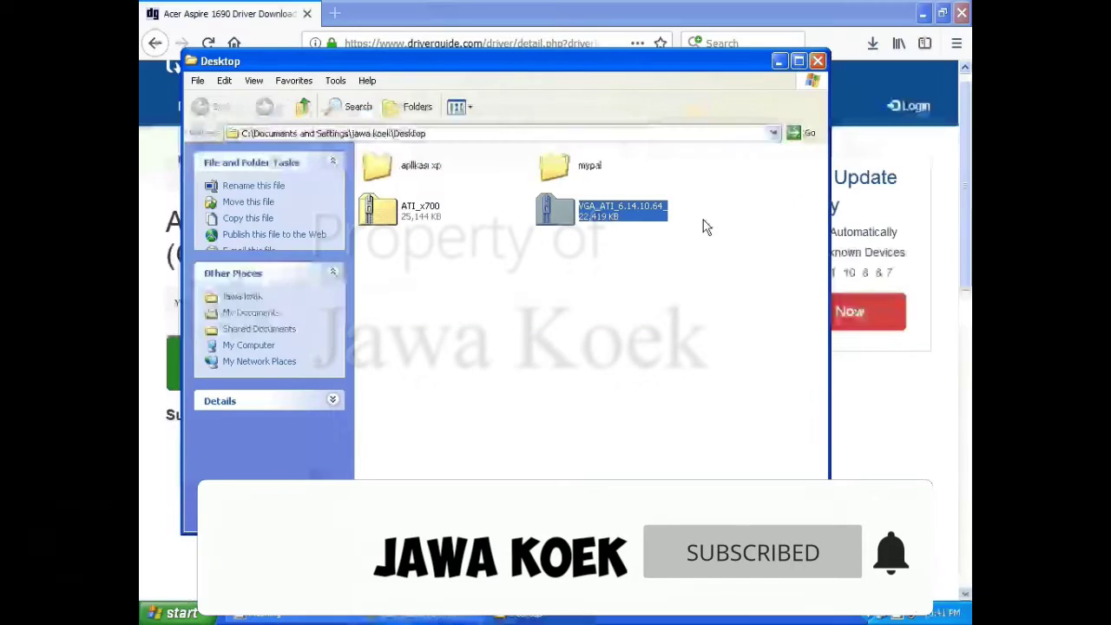
{"action": "right_click", "coordinate": [558, 214]}
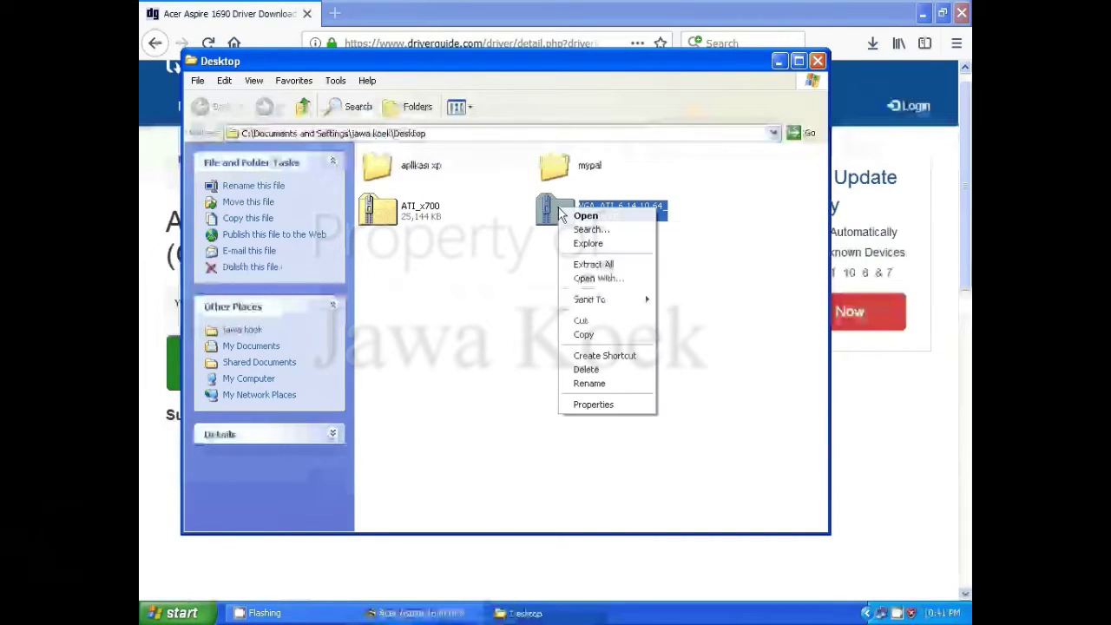
{"action": "left_click", "coordinate": [629, 263]}
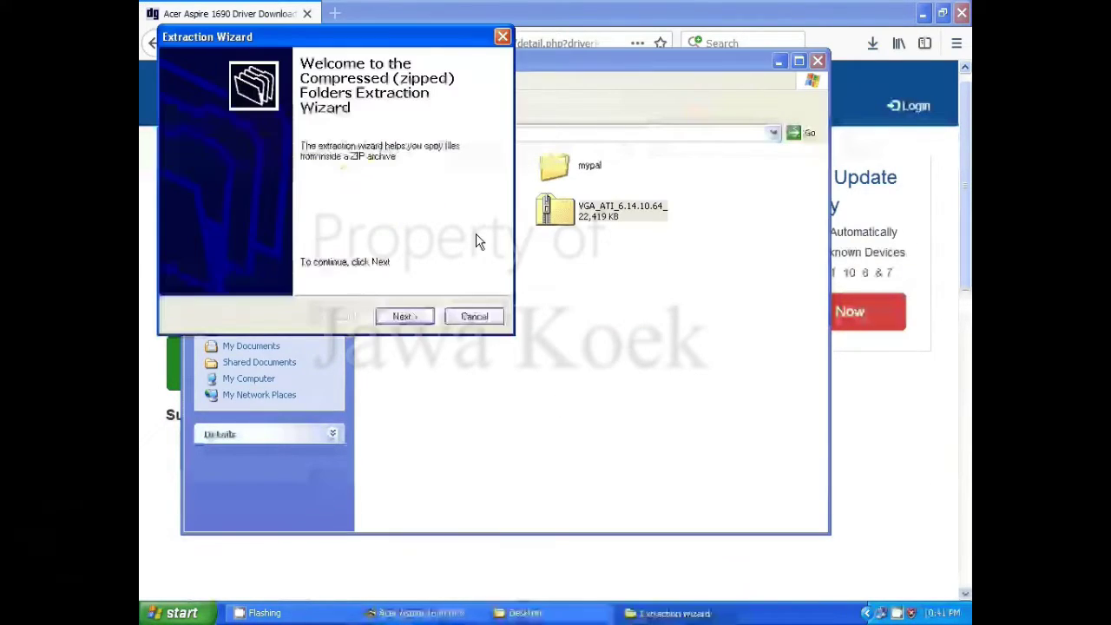
{"action": "left_click", "coordinate": [405, 316]}
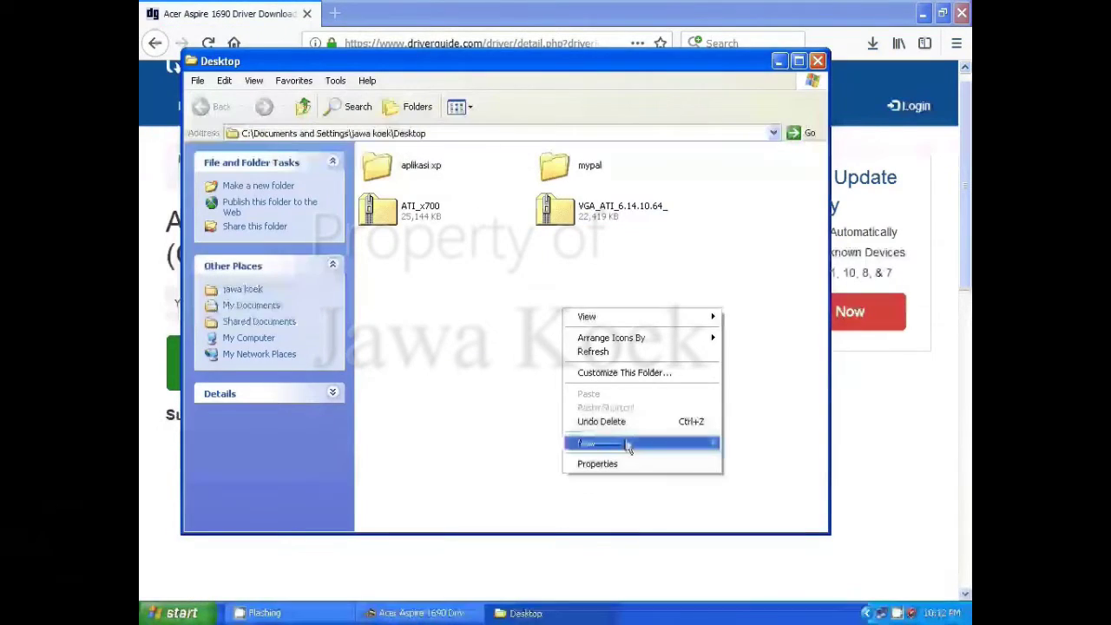
- Create a new folder named DRIVER VGA in the Desktop folder
{"action": "mouse_move", "coordinate": [629, 444]}
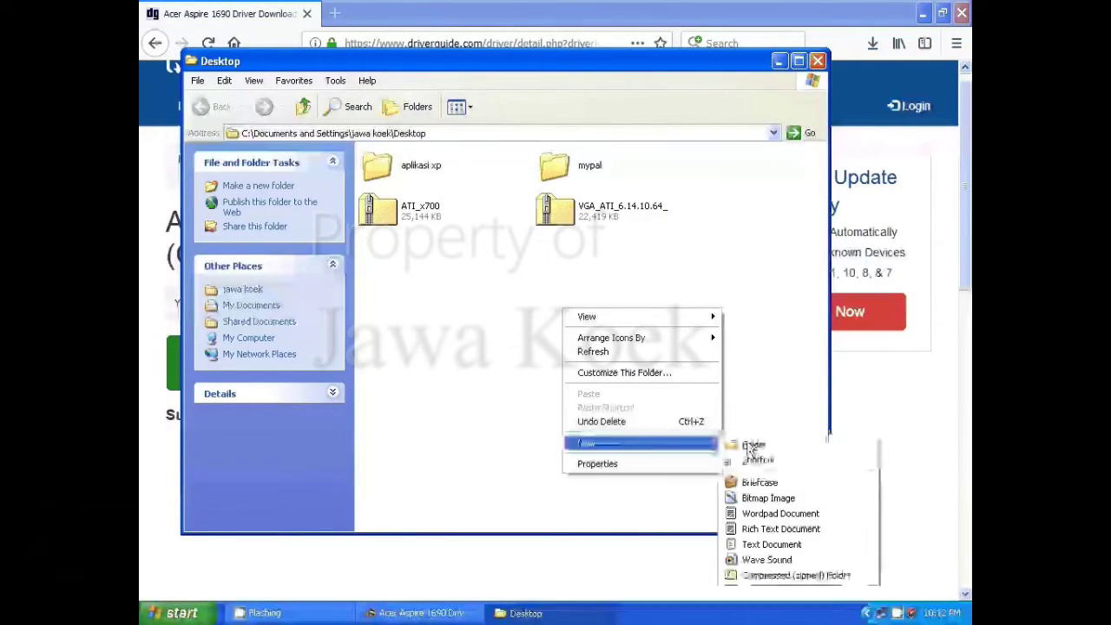
{"action": "left_click", "coordinate": [751, 446]}
{"action": "type", "text": "DRIVER_V"}
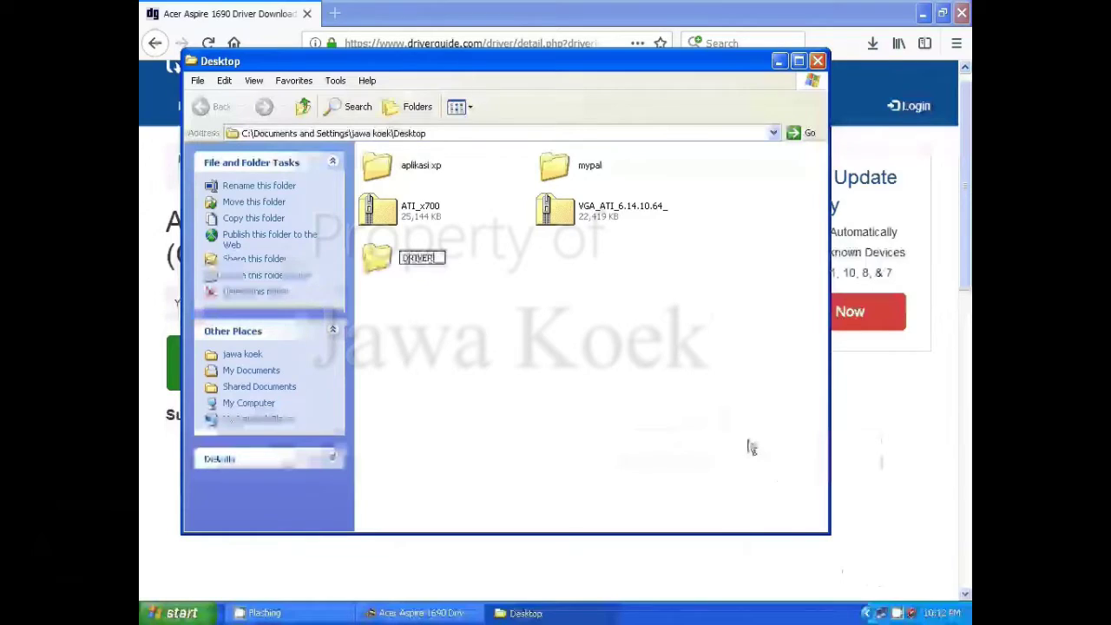
{"action": "key", "text": "Return"}
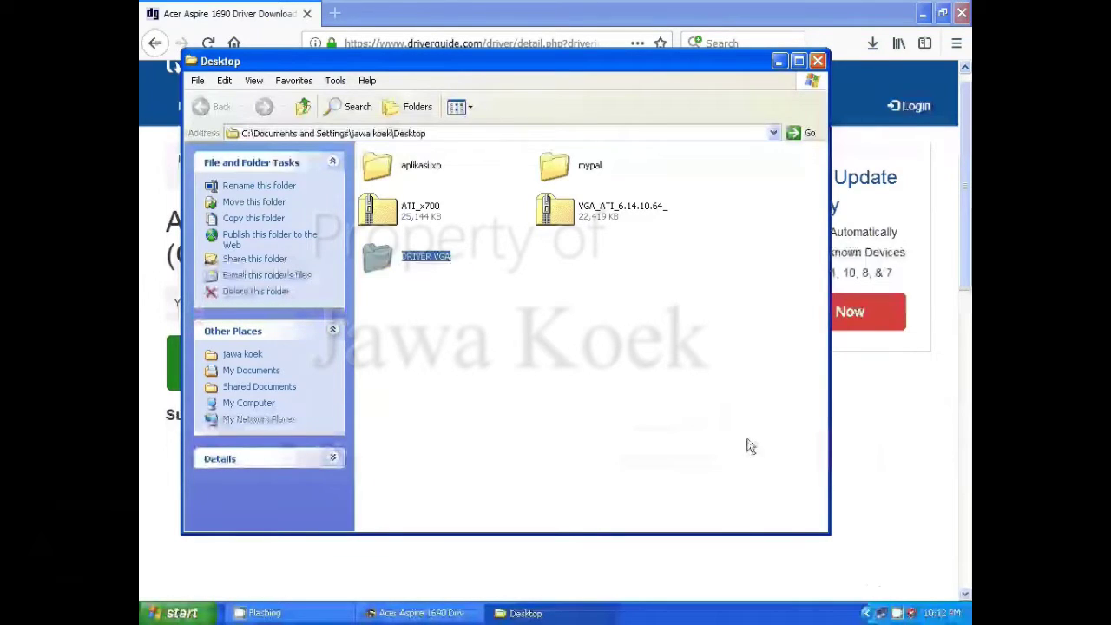
- Extract all files of the VGA_ATI_6.14.10.64_ archive into the DRIVER VGA folder and show the extracted files
{"action": "right_click", "coordinate": [583, 216]}
{"action": "left_click", "coordinate": [618, 270]}
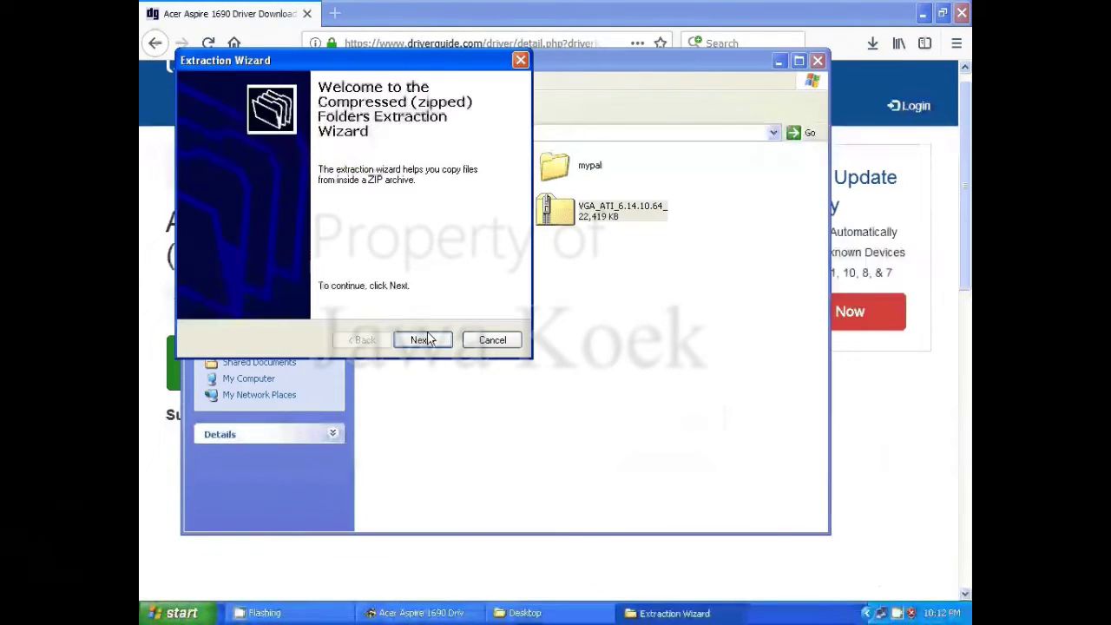
{"action": "left_click", "coordinate": [424, 339]}
{"action": "left_click", "coordinate": [460, 198]}
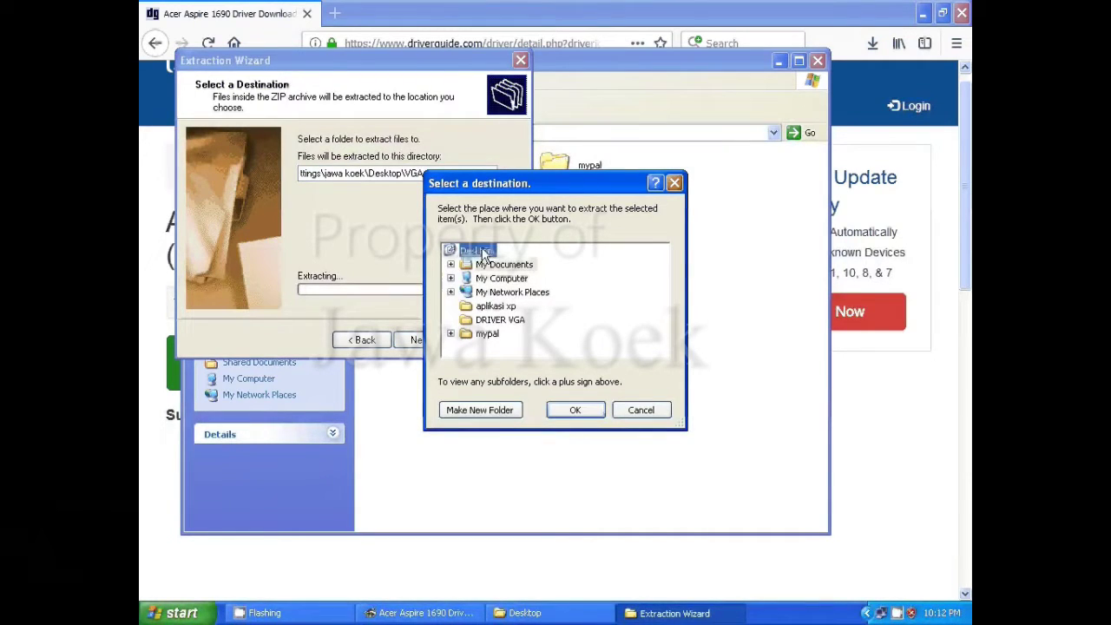
{"action": "key", "text": "Down"}
{"action": "key", "text": "Down"}
{"action": "key", "text": "Down"}
{"action": "key", "text": "Down"}
{"action": "key", "text": "Down"}
{"action": "key", "text": "Down"}
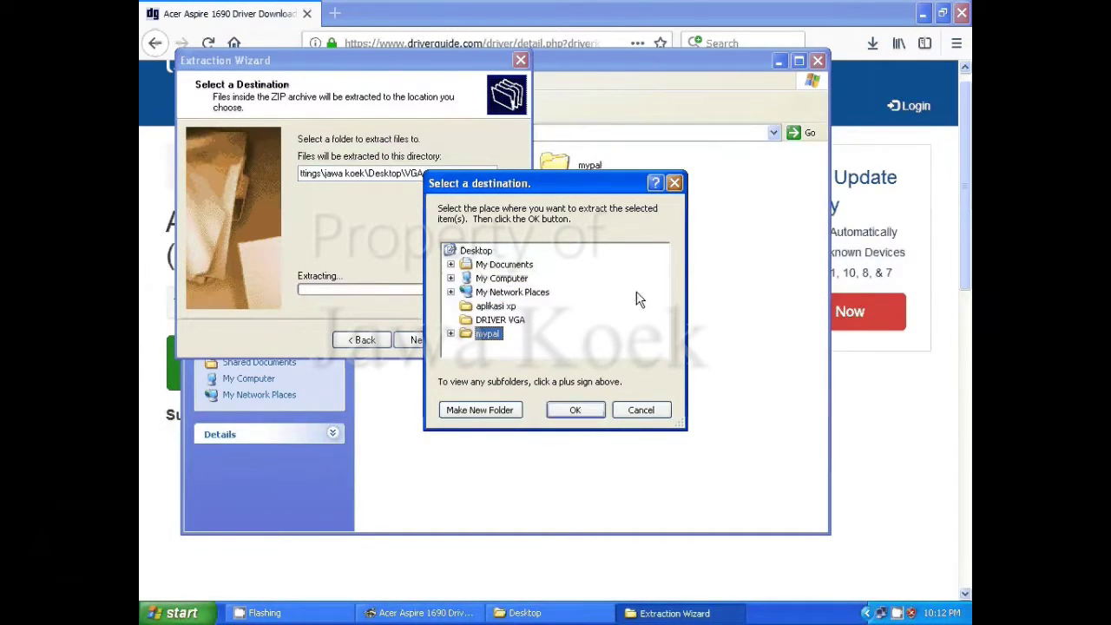
{"action": "left_click", "coordinate": [508, 319]}
{"action": "left_click", "coordinate": [574, 409]}
{"action": "left_click", "coordinate": [421, 340]}
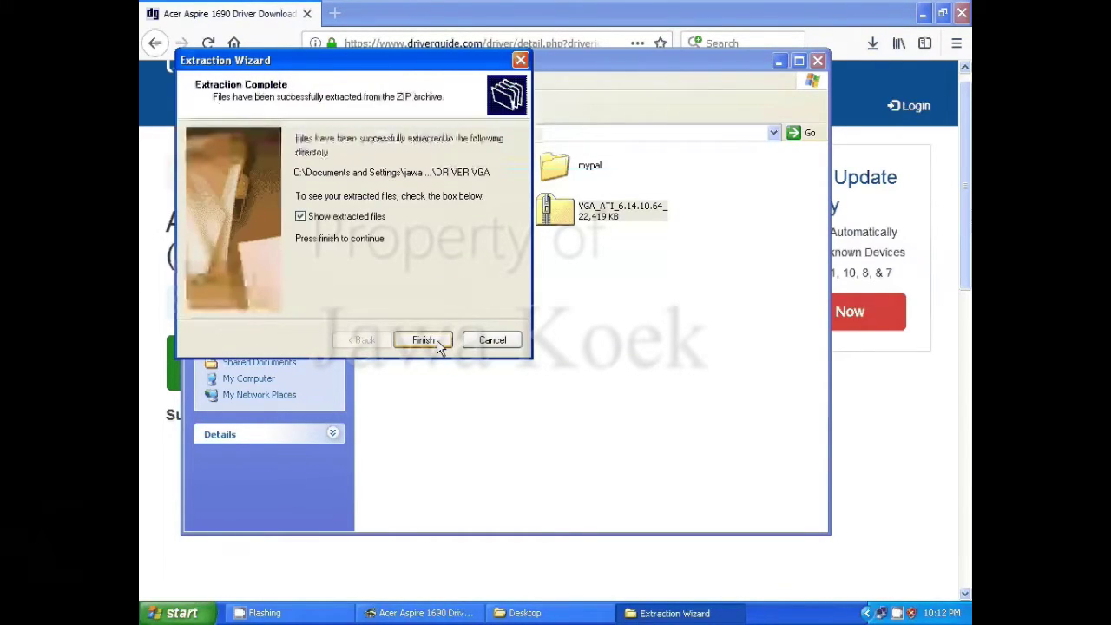
{"action": "left_click", "coordinate": [439, 344]}
- Run the ATI Setup application from the extracted ATI folder and proceed through the InstallShield wizard to install the ATI software
{"action": "double_click", "coordinate": [388, 191]}
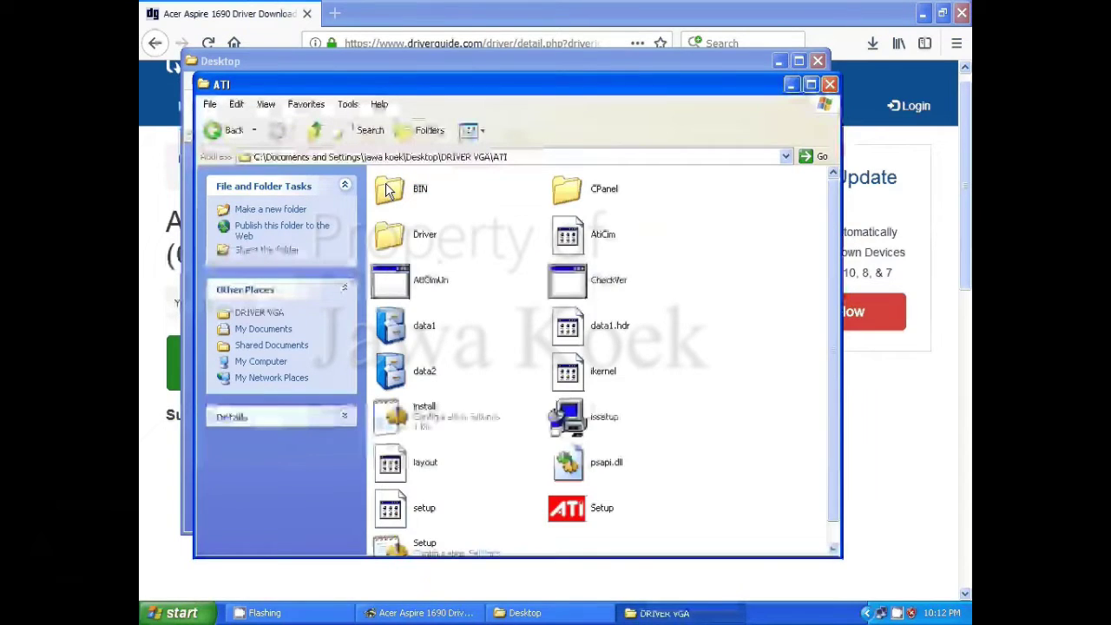
{"action": "double_click", "coordinate": [583, 516]}
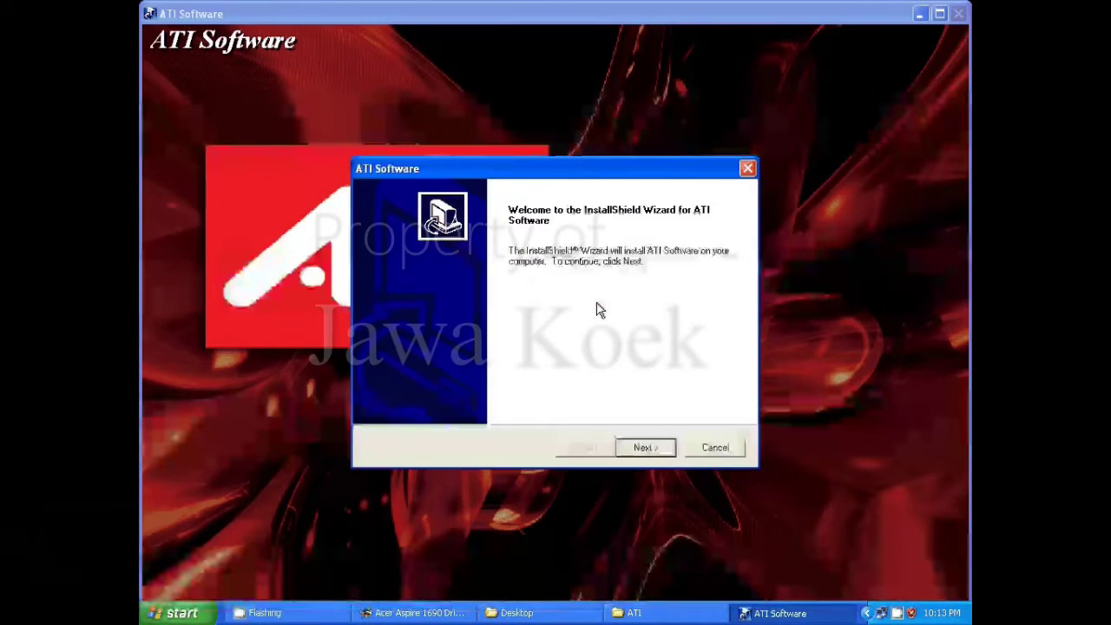
{"action": "left_click", "coordinate": [644, 448]}
{"action": "left_click", "coordinate": [642, 446]}
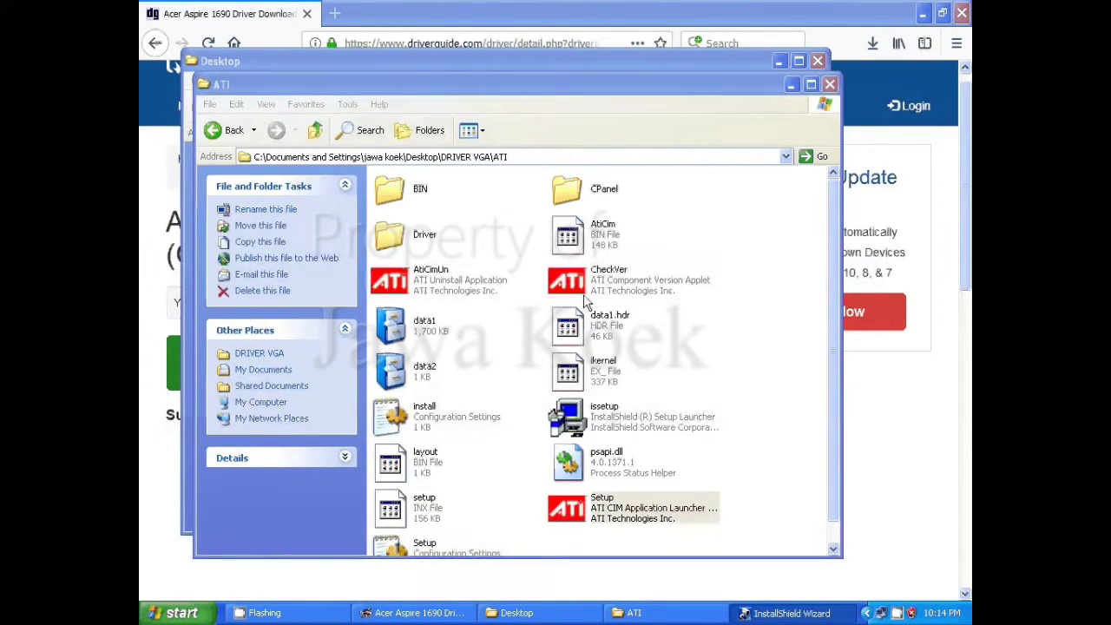
- Dismiss the ATI launcher's error report without sending it, and minimize the folder windows and the browser
{"action": "left_click", "coordinate": [791, 85]}
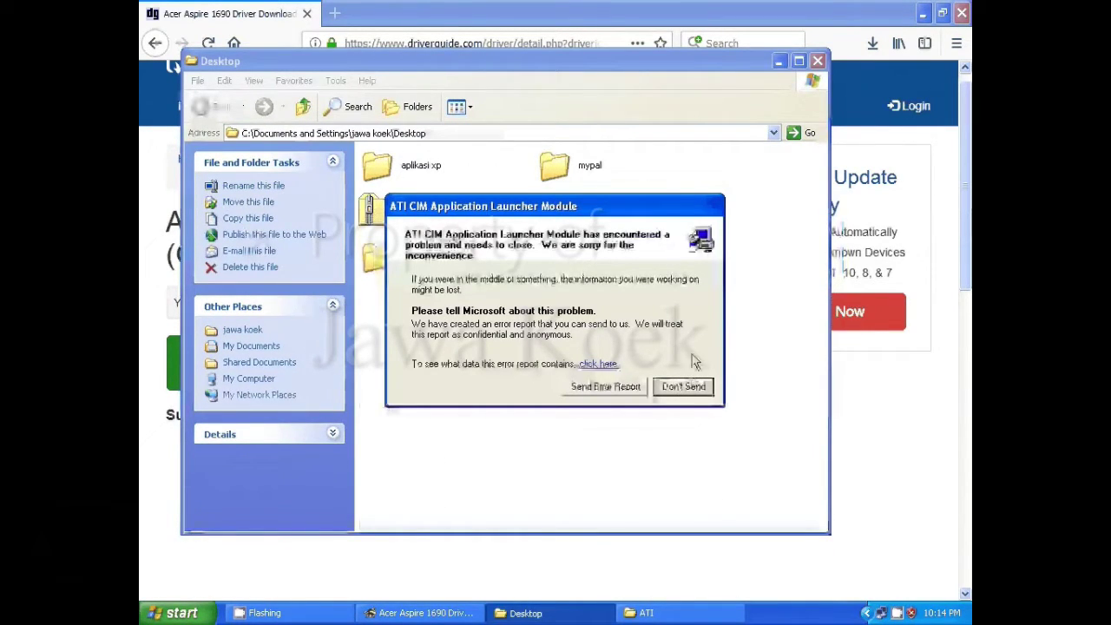
{"action": "left_click", "coordinate": [682, 387]}
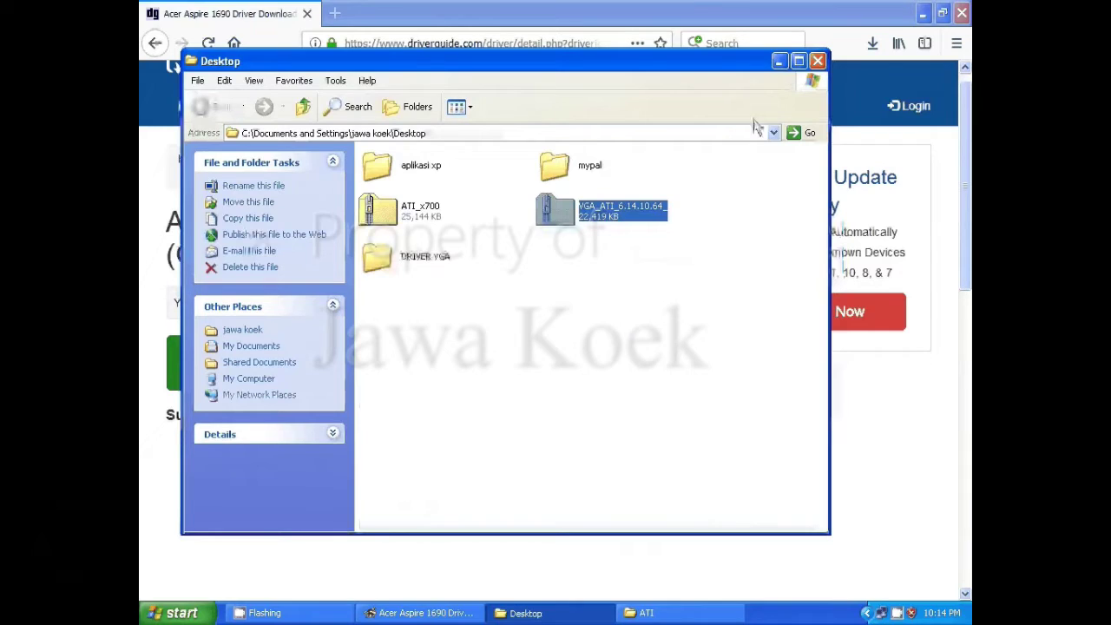
{"action": "left_click", "coordinate": [778, 61]}
{"action": "left_click", "coordinate": [921, 13]}
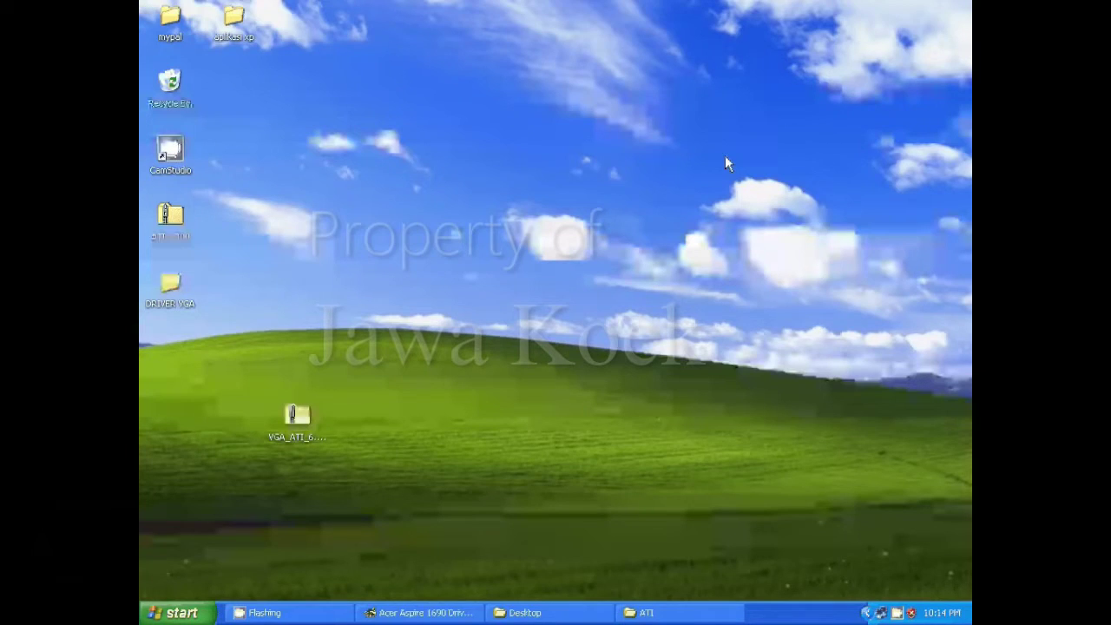
- Open Device Manager and scan for hardware changes on the ATI MOBILITY RADEON X700 display adapter
{"action": "key", "text": "super+r"}
{"action": "left_click", "coordinate": [274, 569]}
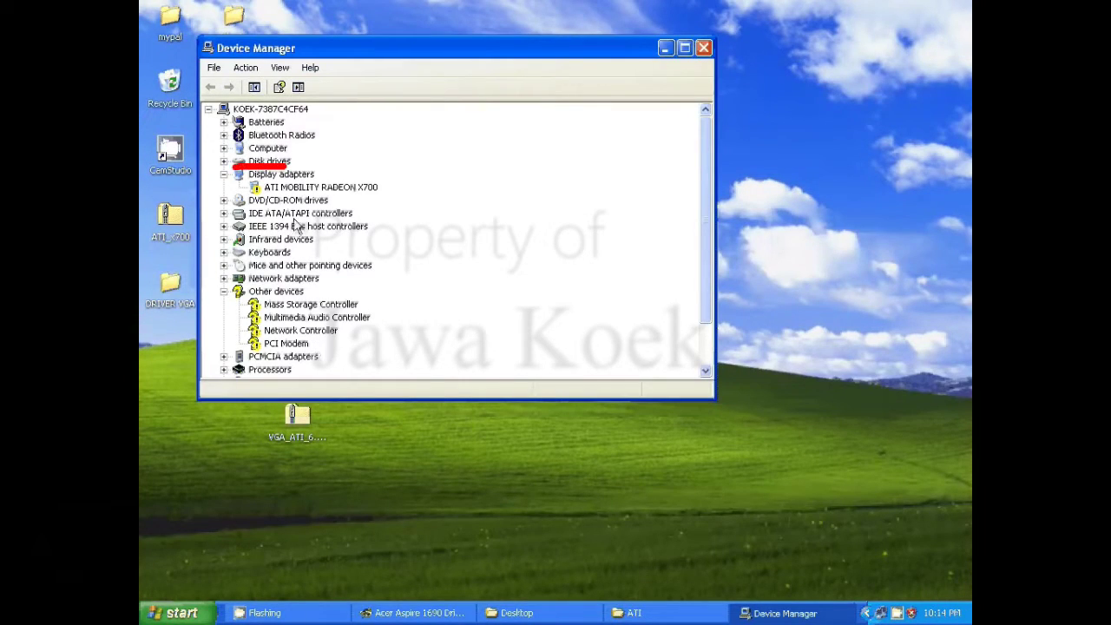
{"action": "left_click", "coordinate": [317, 187]}
{"action": "right_click", "coordinate": [322, 190]}
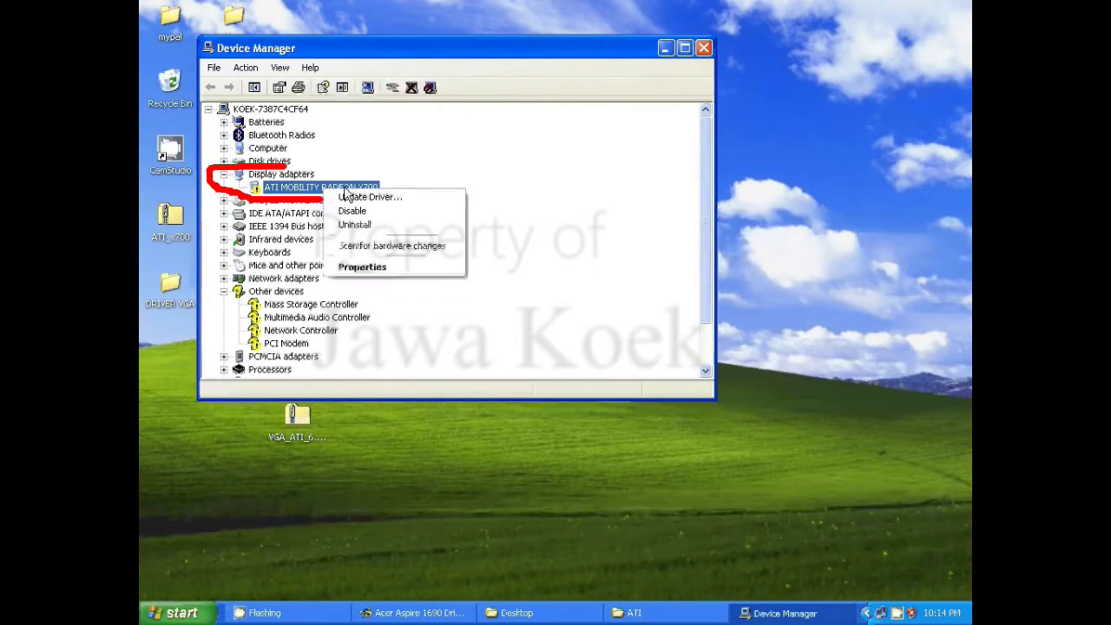
{"action": "left_click", "coordinate": [362, 249]}
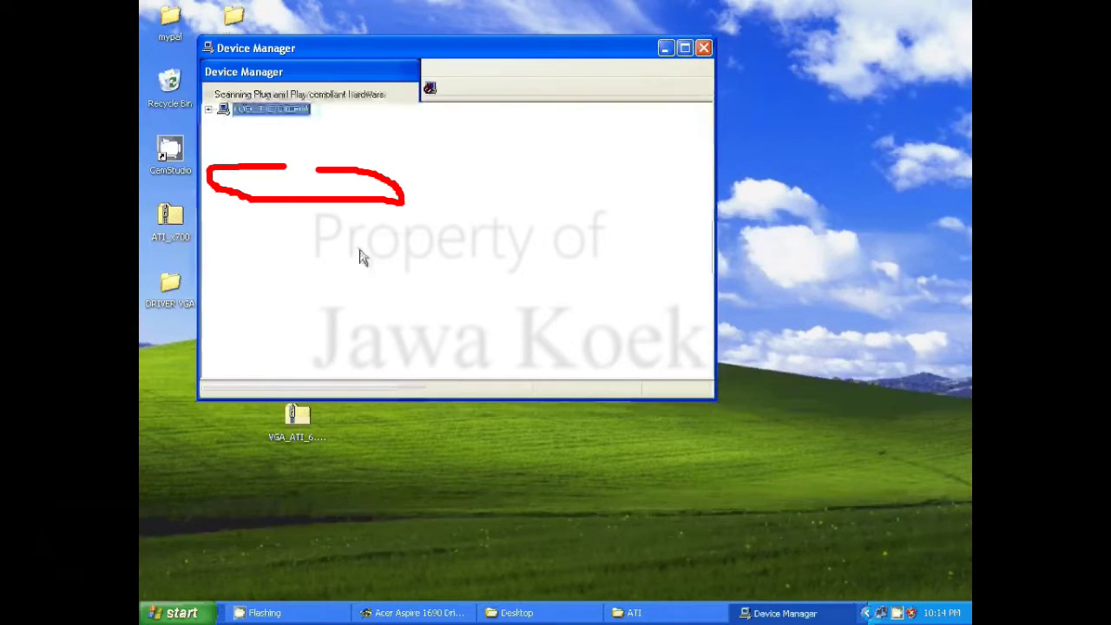
{"action": "right_click", "coordinate": [268, 190]}
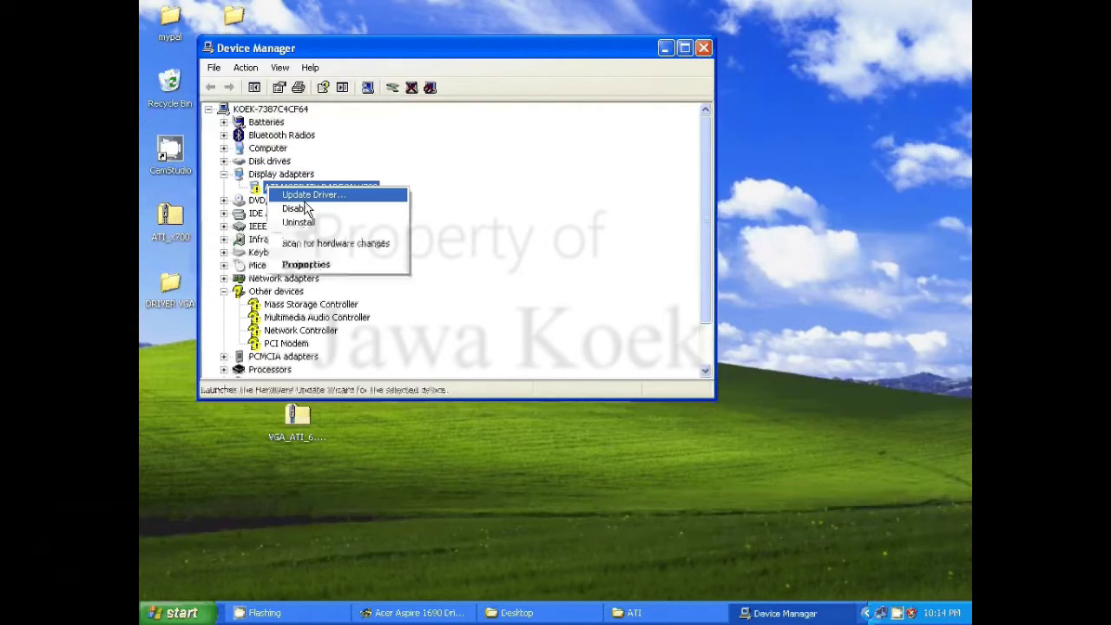
- Restart the computer to complete the driver installation
{"action": "left_click", "coordinate": [178, 613]}
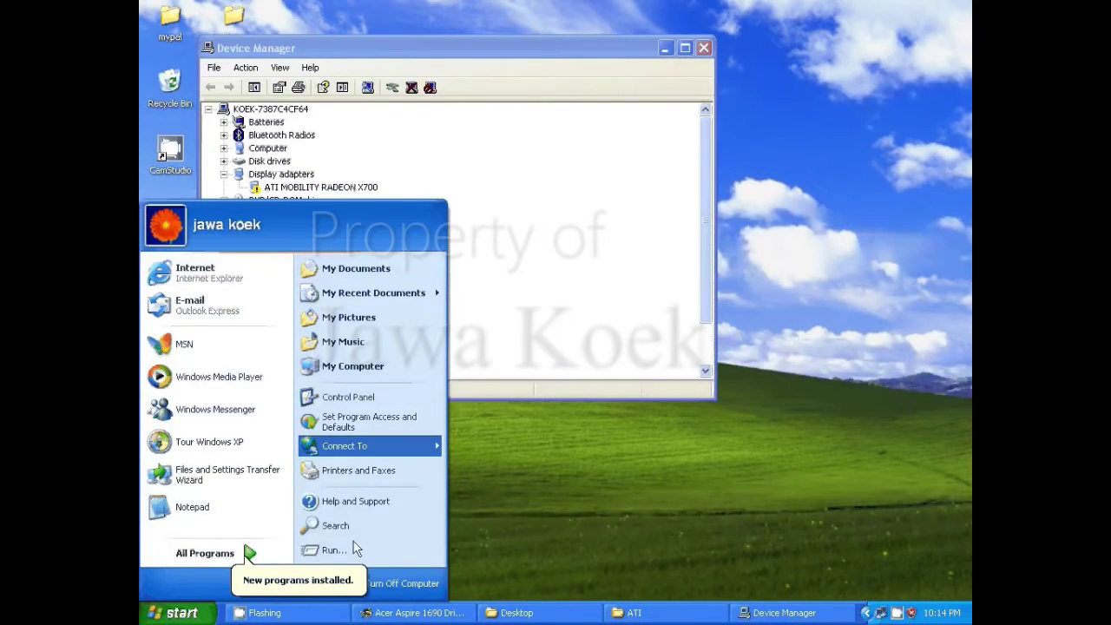
{"action": "left_click", "coordinate": [382, 583]}
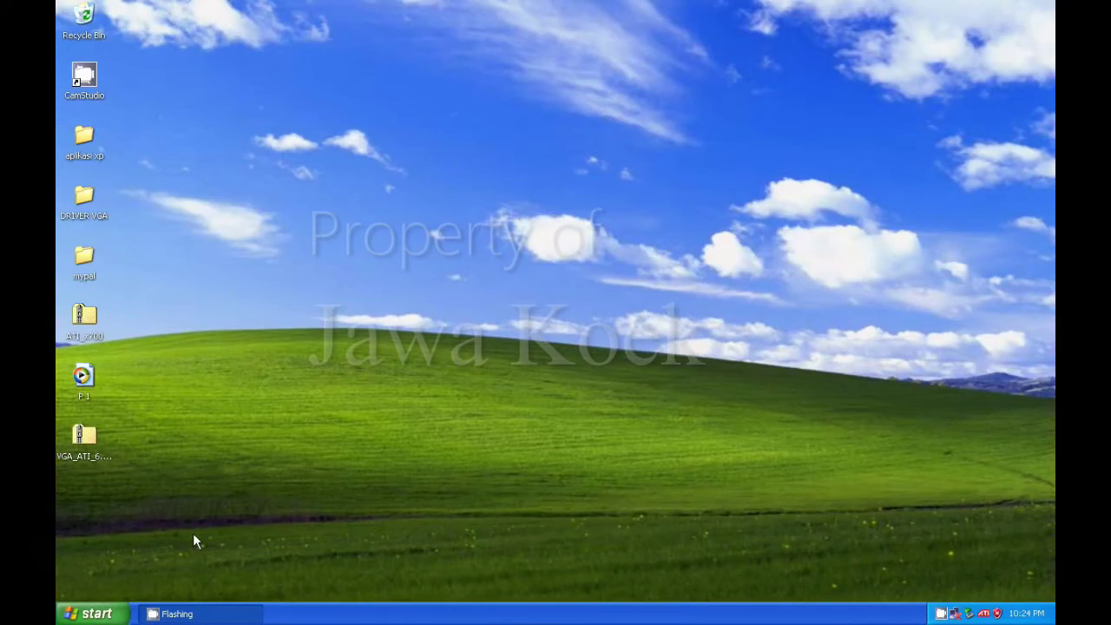
- Reopen Device Manager with devmgmt.msc, check the display adapter's driver status under Display adapters, and minimize the window
{"action": "key", "text": "super+r"}
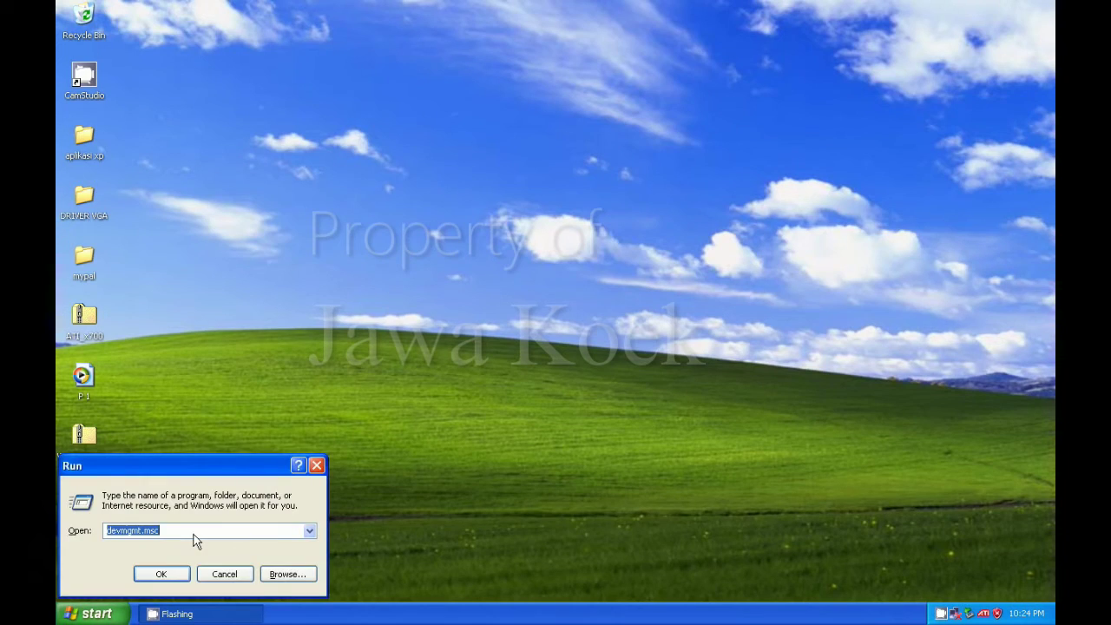
{"action": "left_click", "coordinate": [161, 574]}
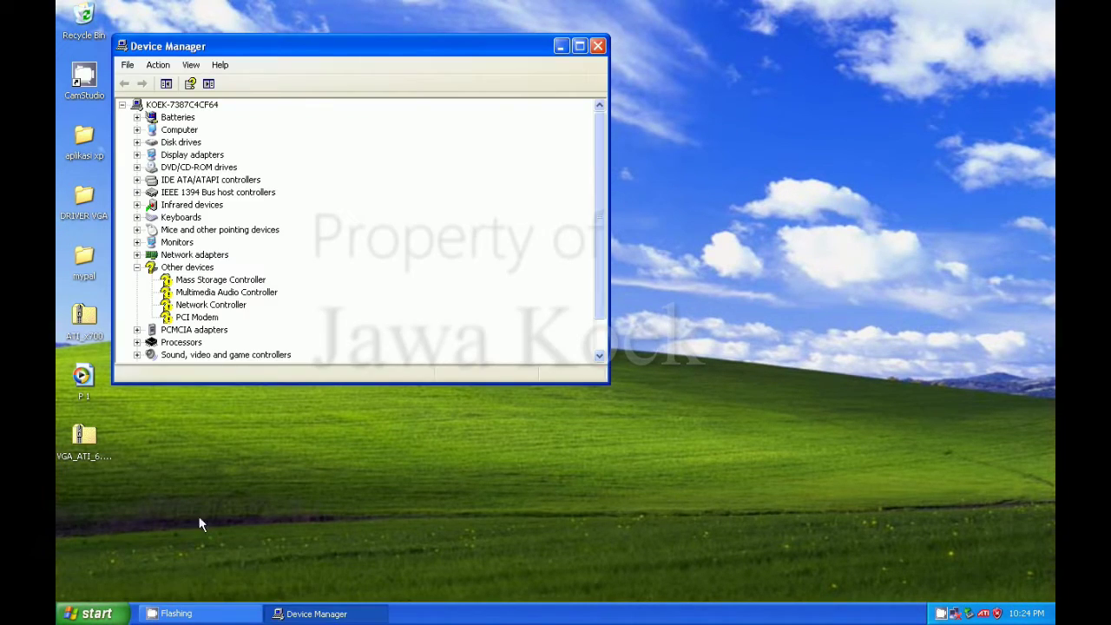
{"action": "left_click", "coordinate": [137, 154]}
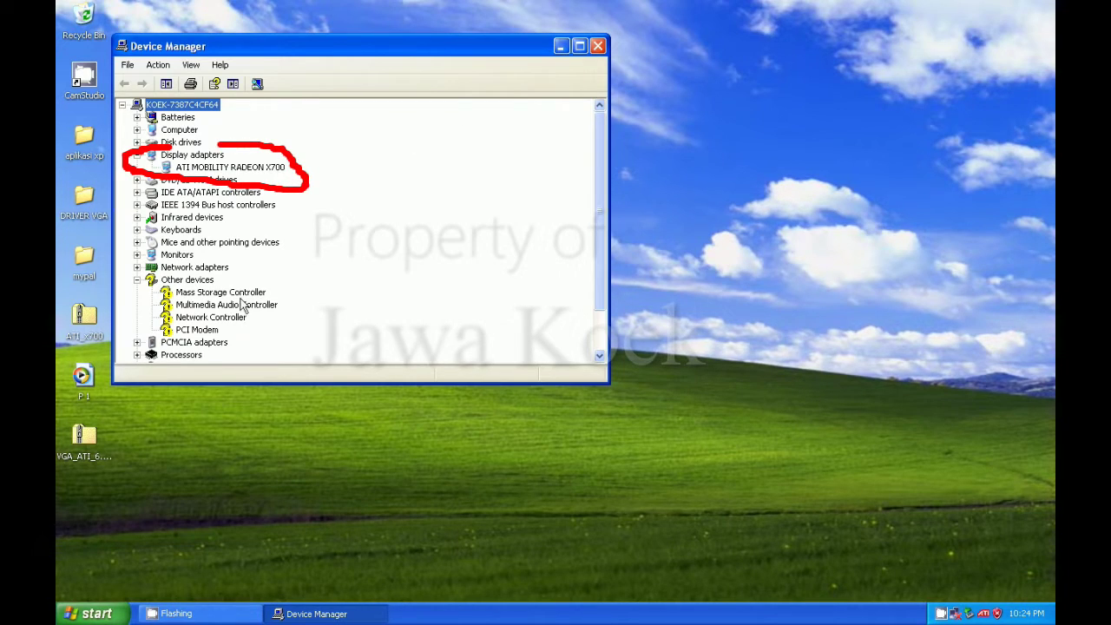
{"action": "left_click", "coordinate": [561, 46]}
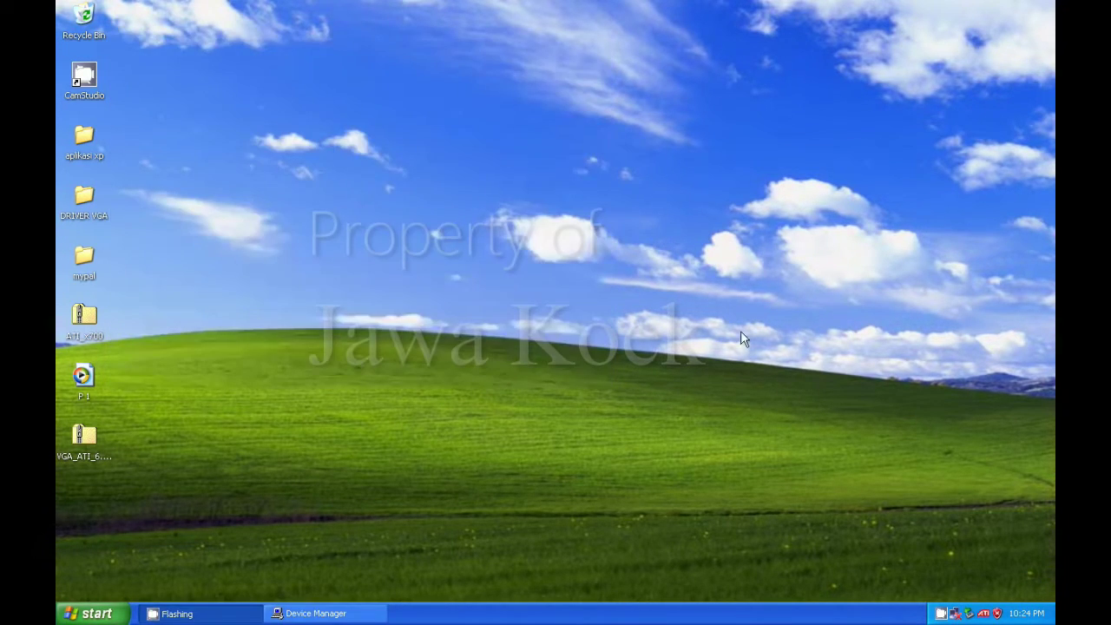
- Check the ATI quick resolution and color-depth choices, and open ATI Display Settings
{"action": "left_click", "coordinate": [983, 613]}
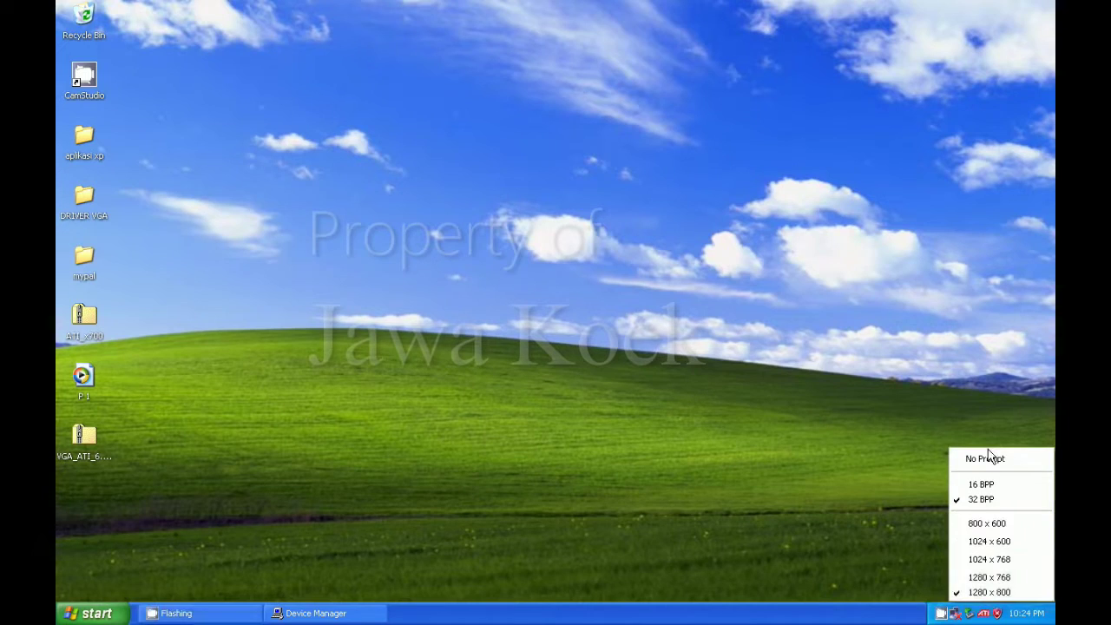
{"action": "left_click", "coordinate": [909, 543]}
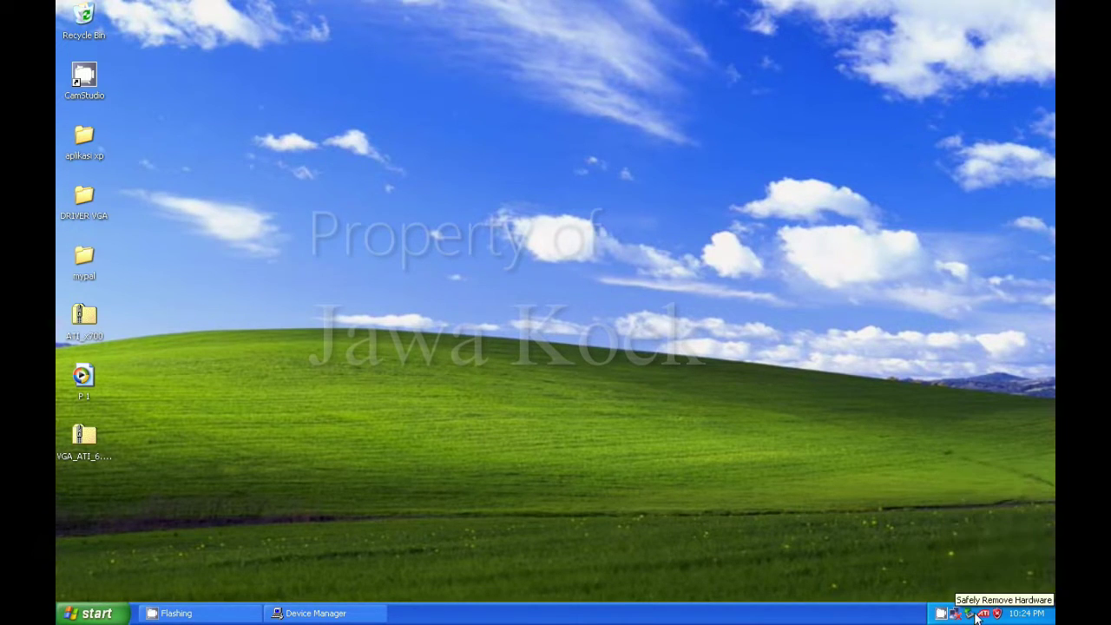
{"action": "right_click", "coordinate": [983, 614]}
{"action": "mouse_move", "coordinate": [973, 532]}
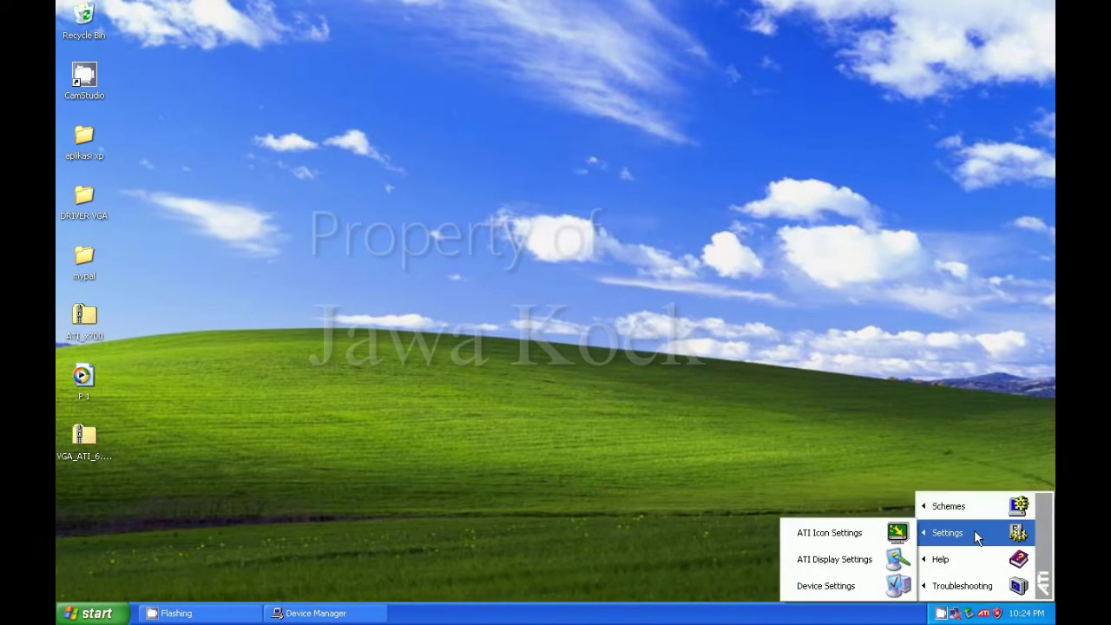
{"action": "left_click", "coordinate": [855, 559]}
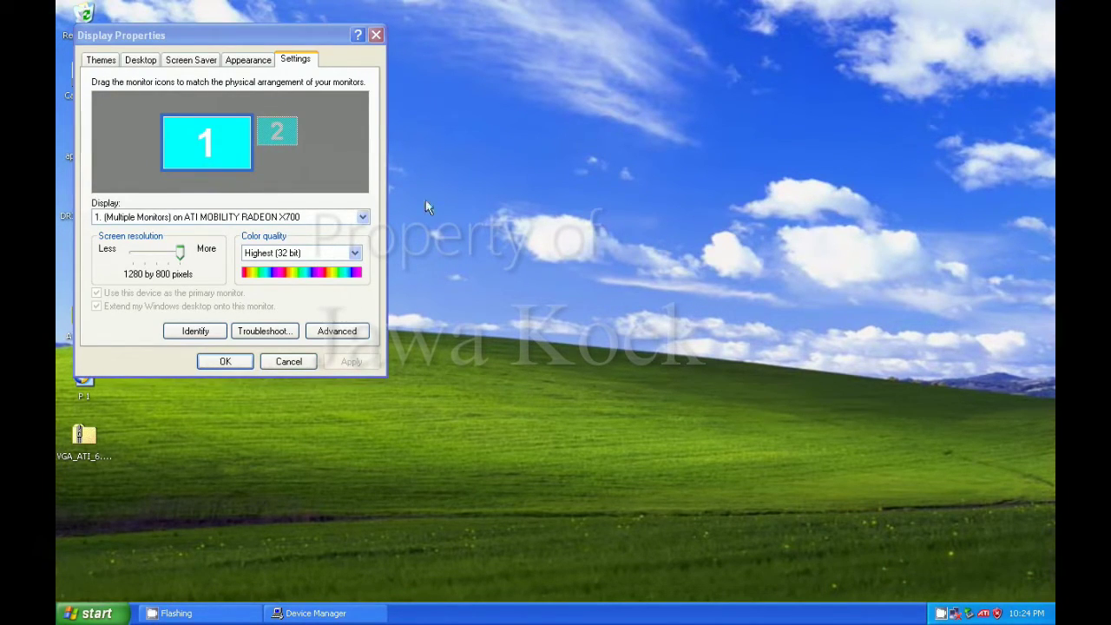
- Examine the ATI MOBILITY RADEON X700's advanced Direct3D, Monitor, Displays and Color settings, and cancel out of both properties dialogs
{"action": "left_click", "coordinate": [200, 73]}
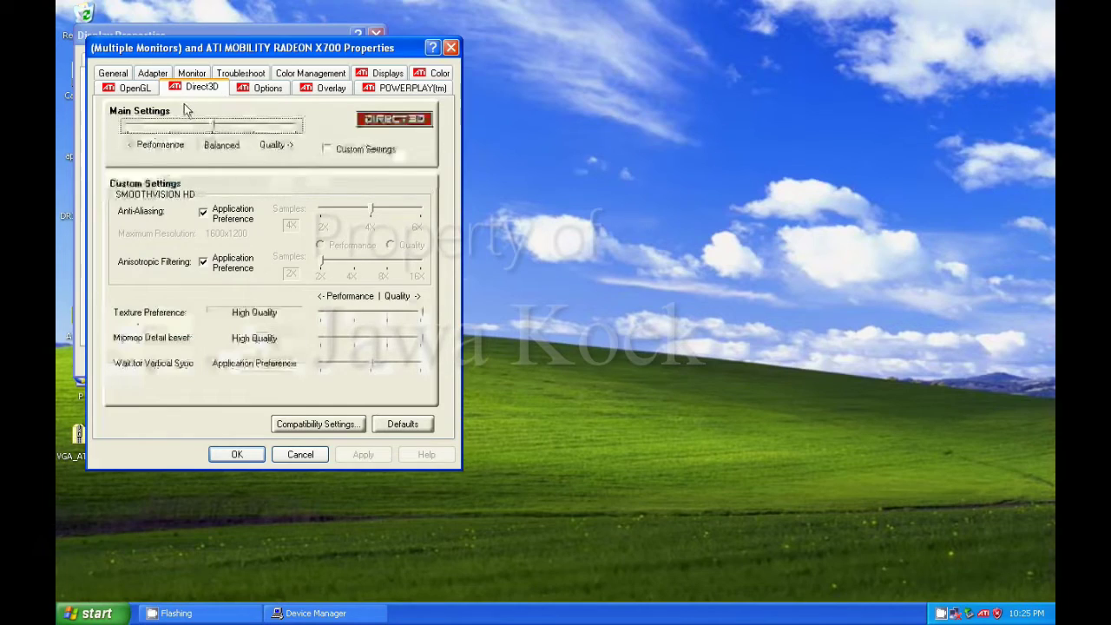
{"action": "left_click", "coordinate": [192, 72]}
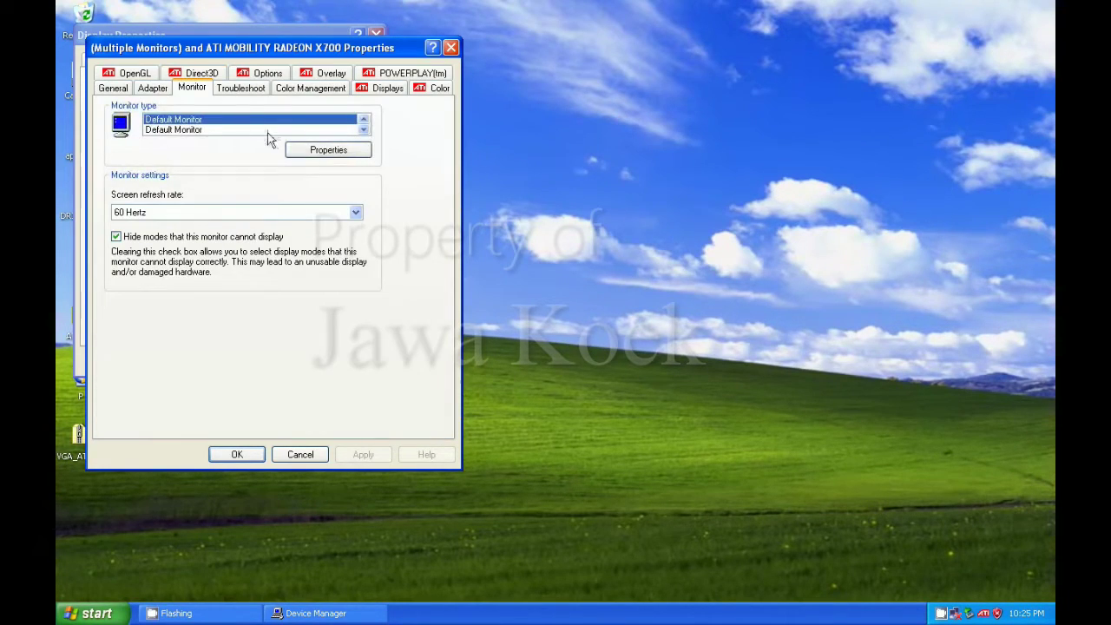
{"action": "left_click", "coordinate": [343, 217]}
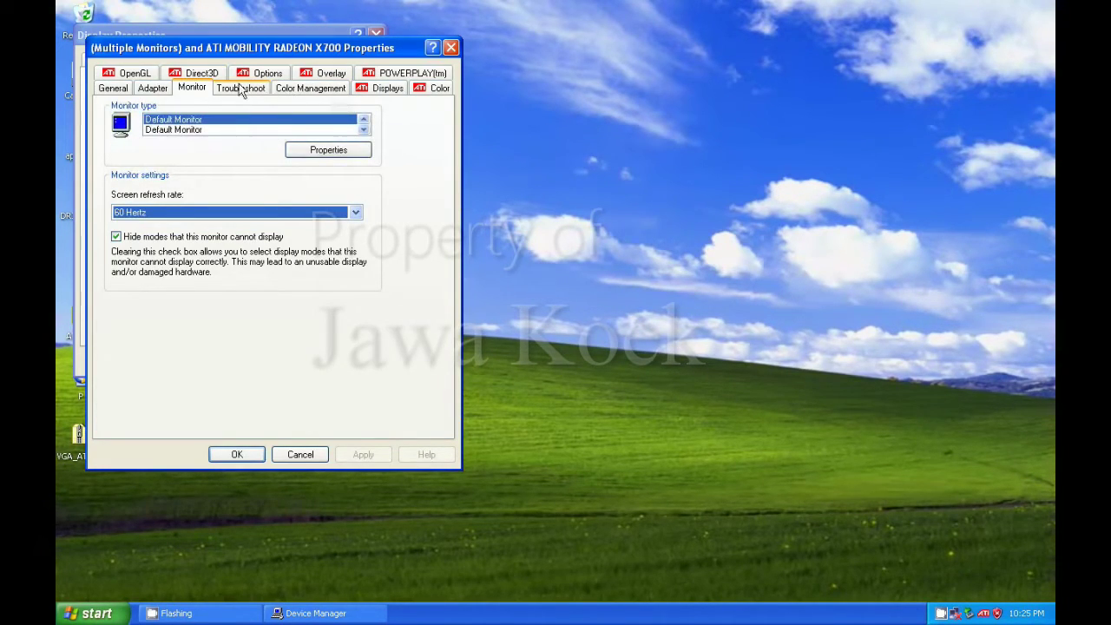
{"action": "left_click", "coordinate": [382, 88]}
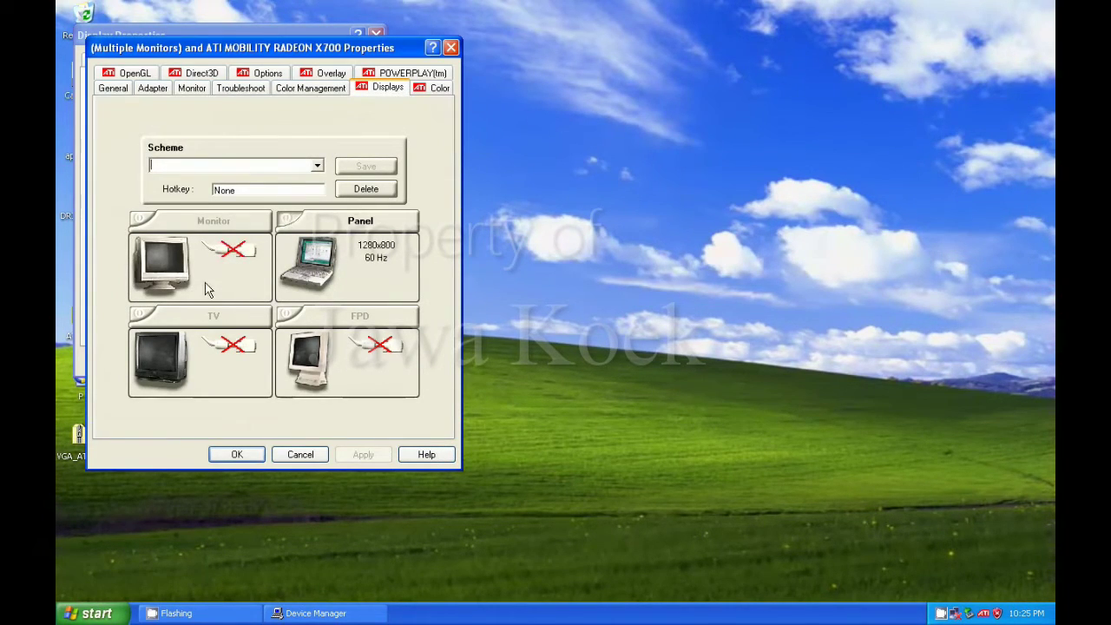
{"action": "left_click", "coordinate": [418, 90]}
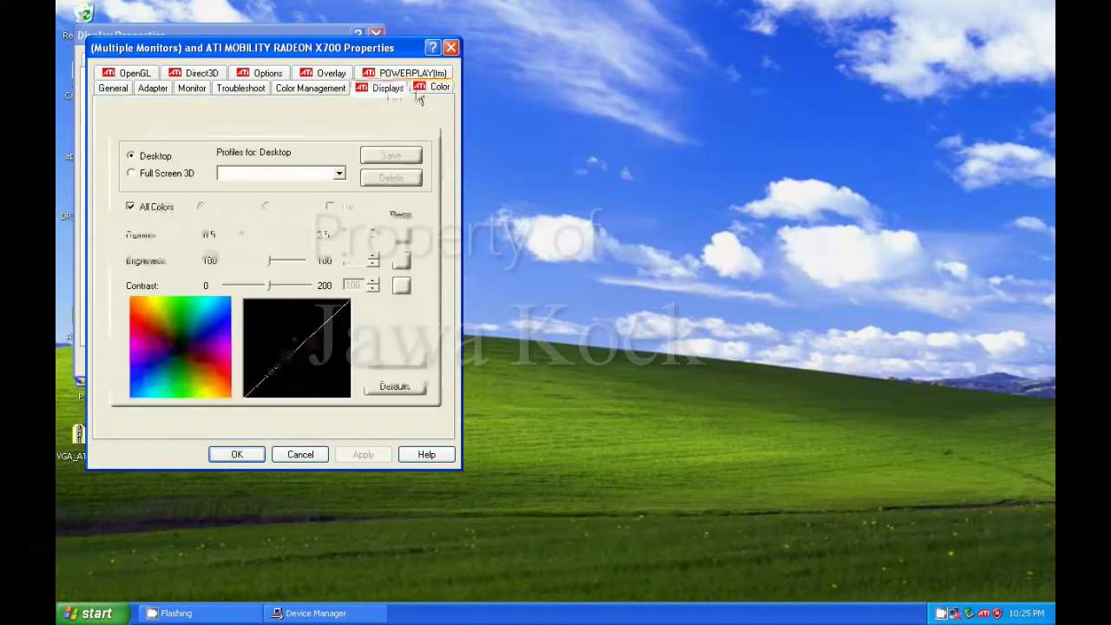
{"action": "left_click", "coordinate": [300, 455]}
{"action": "left_click", "coordinate": [299, 360]}
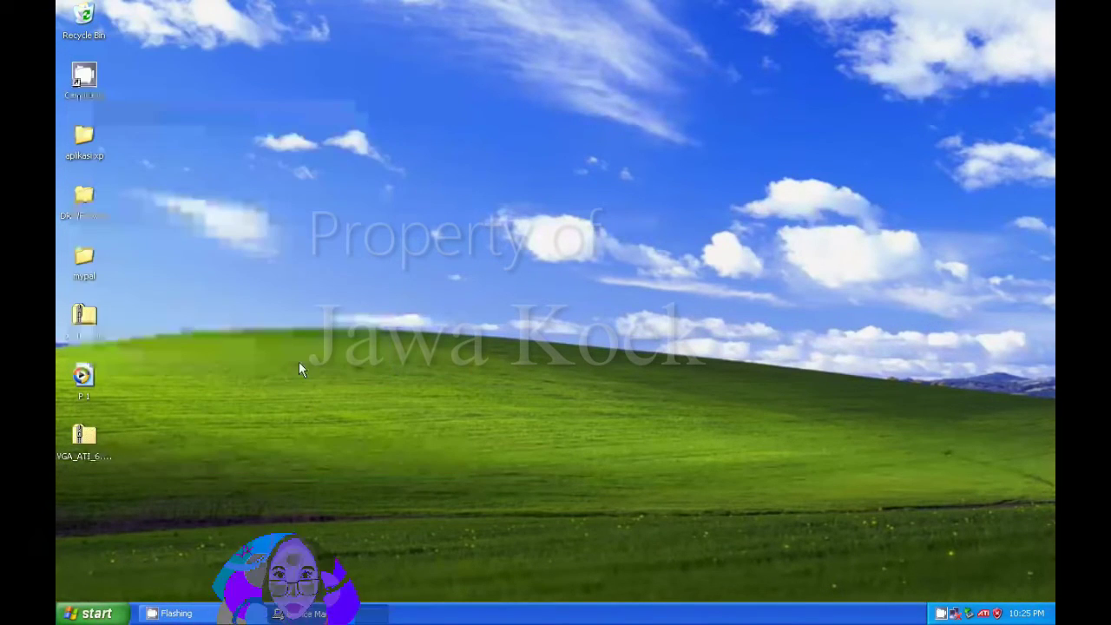
- Bring Device Manager back up, view the properties of the Other devices category, and cancel the dialog
{"action": "right_click", "coordinate": [419, 252]}
{"action": "left_click", "coordinate": [458, 276]}
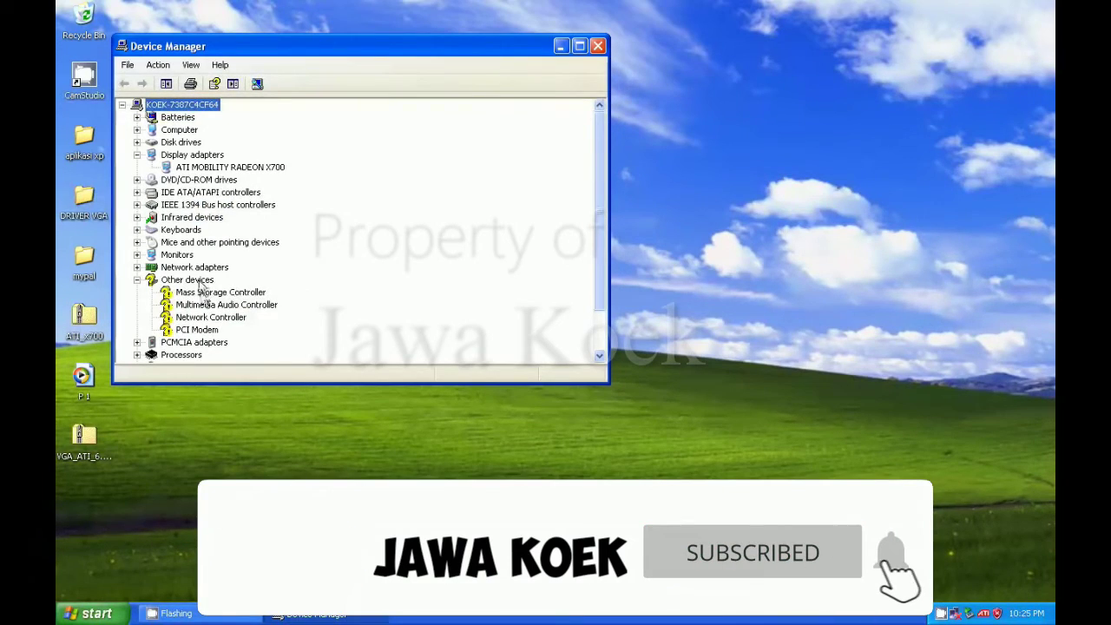
{"action": "right_click", "coordinate": [202, 281]}
{"action": "left_click", "coordinate": [209, 311]}
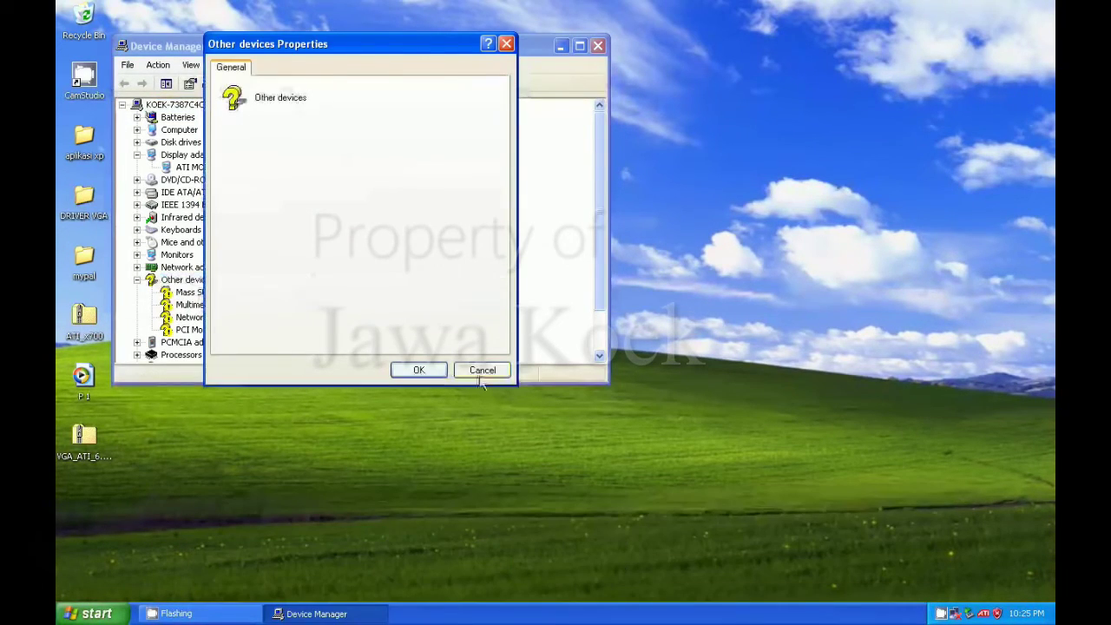
{"action": "left_click", "coordinate": [478, 372]}
- Look up the Hardware Ids of the Mass Storage Controller in its properties, cancel the dialog, and close Device Manager
{"action": "right_click", "coordinate": [252, 293]}
{"action": "left_click", "coordinate": [286, 368]}
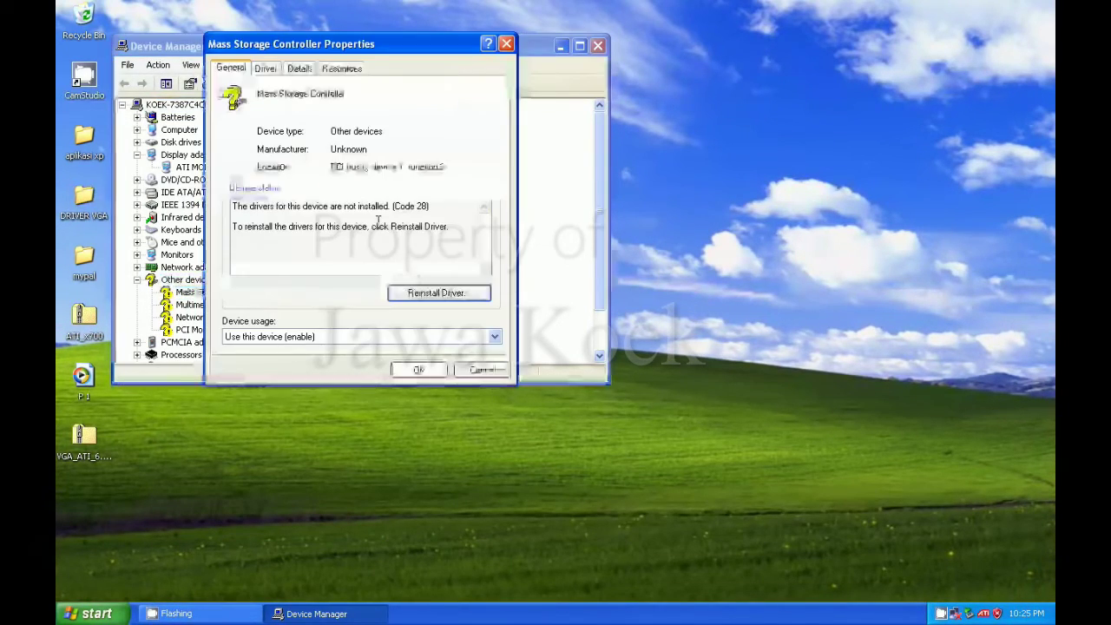
{"action": "left_click", "coordinate": [267, 71]}
{"action": "left_click", "coordinate": [299, 67]}
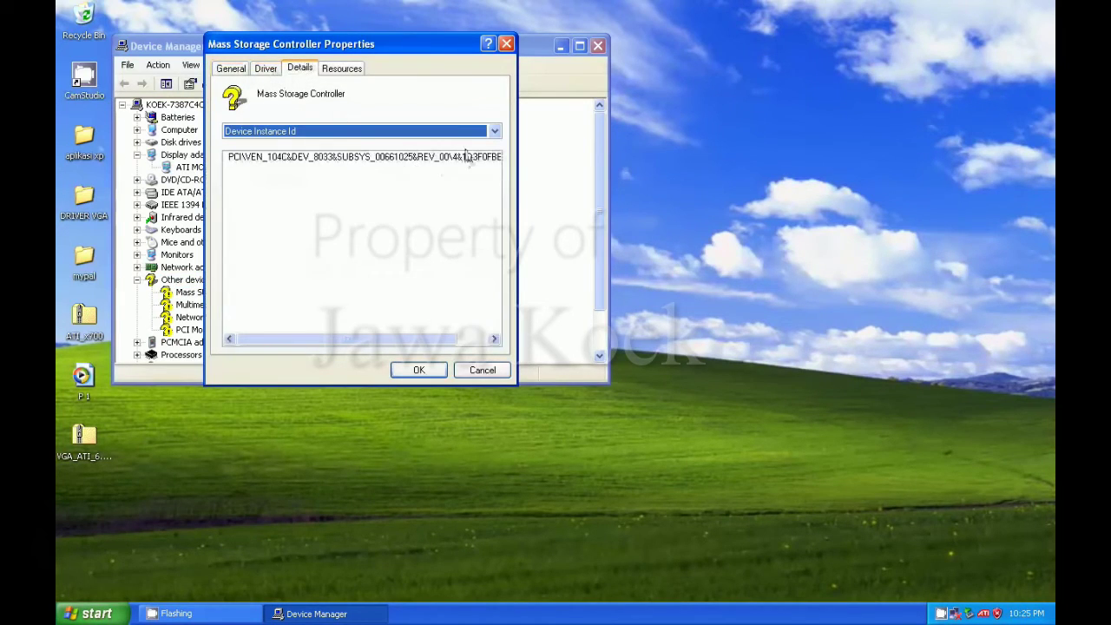
{"action": "left_click", "coordinate": [493, 130]}
{"action": "left_click", "coordinate": [291, 156]}
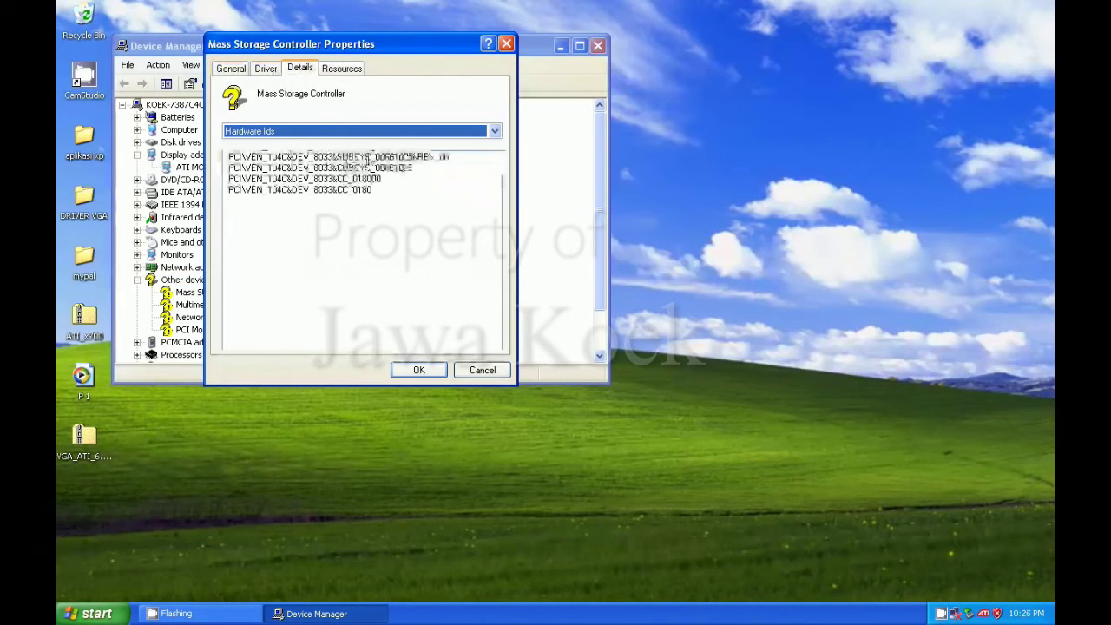
{"action": "left_click", "coordinate": [482, 369]}
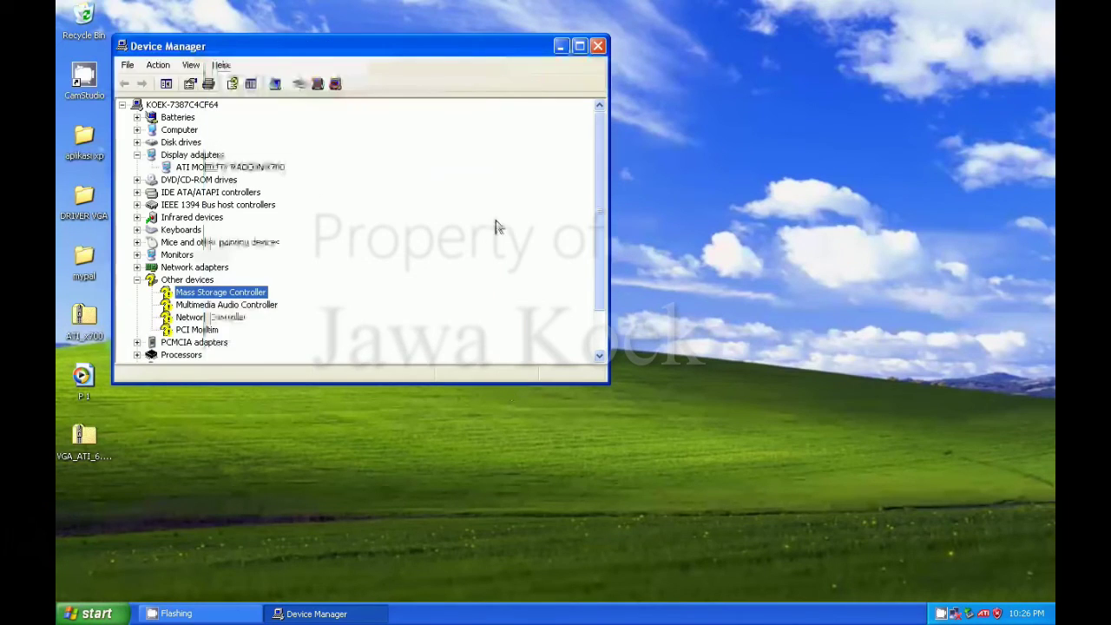
{"action": "left_click", "coordinate": [598, 45]}
{"action": "right_click", "coordinate": [944, 610]}
{"action": "left_click", "coordinate": [958, 560]}
{"action": "right_click", "coordinate": [942, 612]}
{"action": "left_click", "coordinate": [966, 583]}
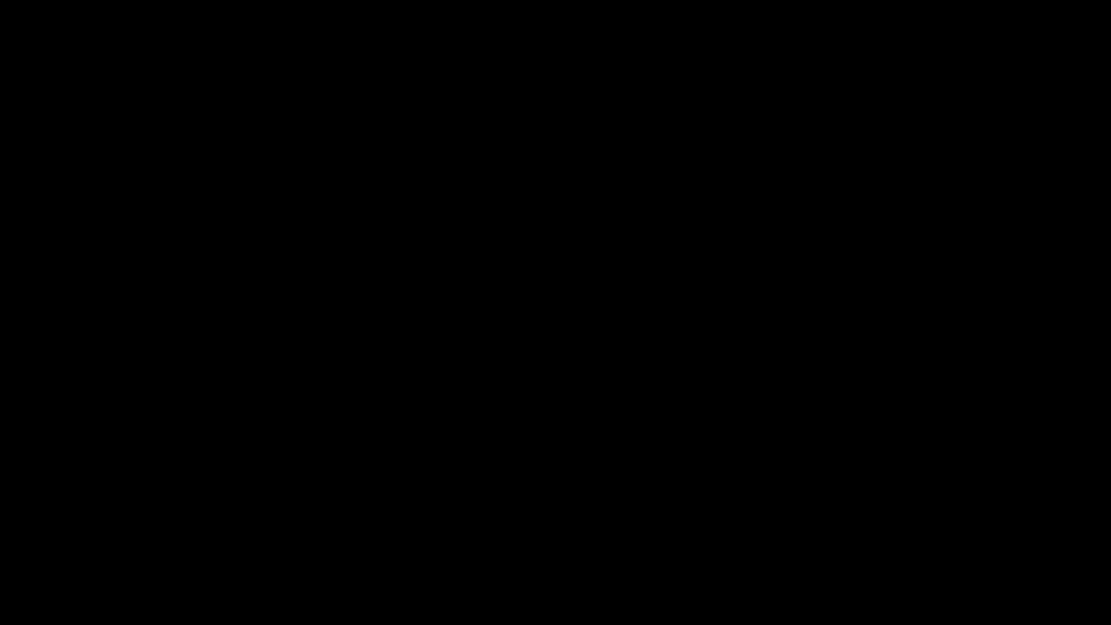